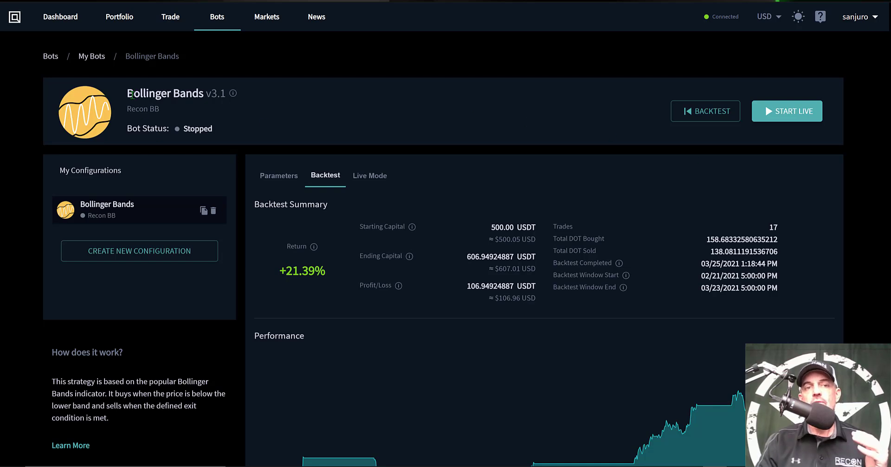
Step: Highlight the Bollinger Bands bot's name, then clear the highlighted text
drag(129, 93, 233, 93)
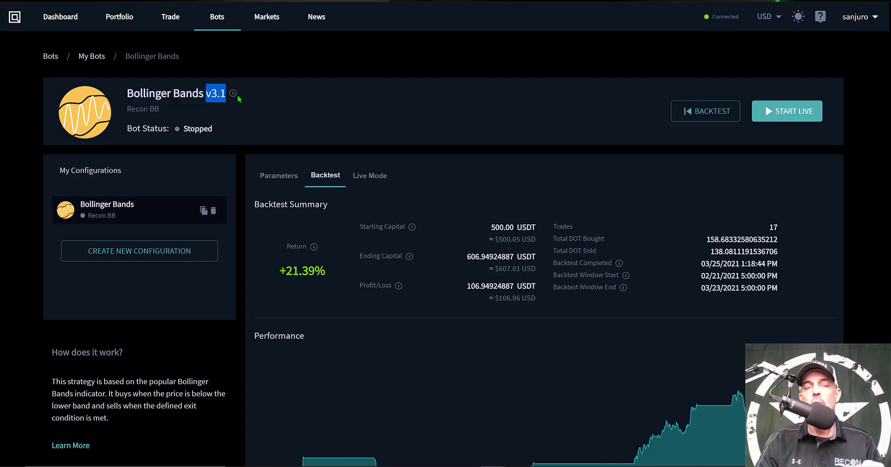
click(573, 124)
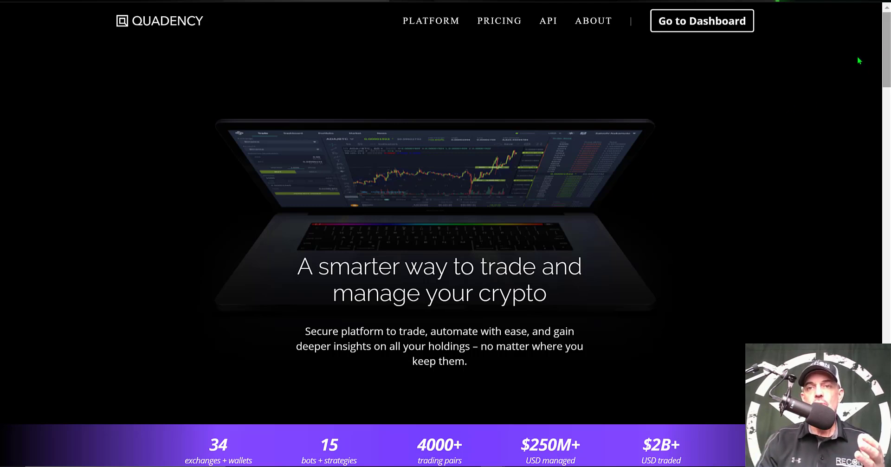
Step: View the platform features, then bring up the pricing plans and highlight Pro's free-for-qualifying-users note
click(876, 159)
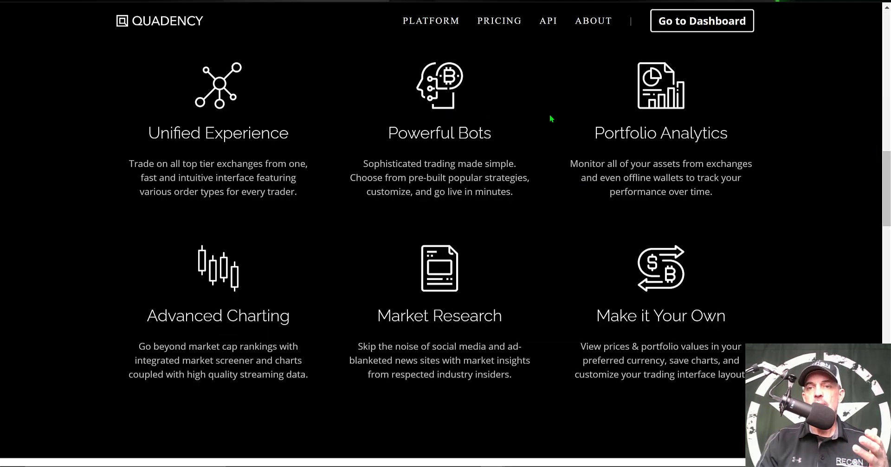
click(498, 25)
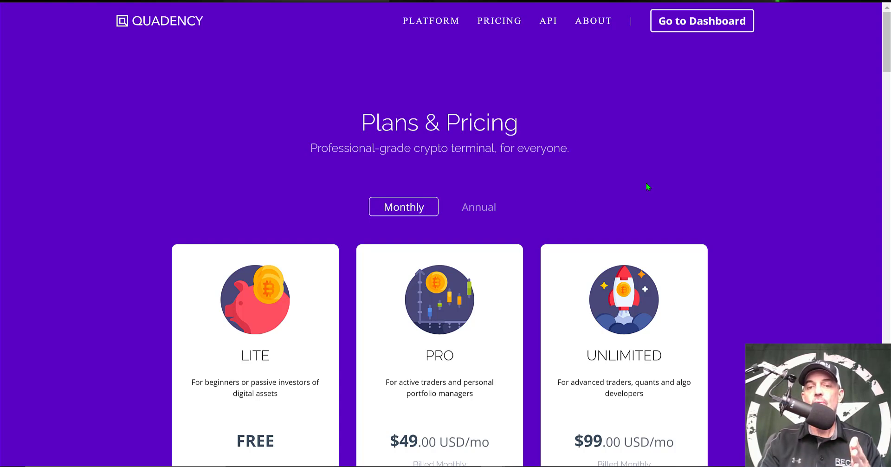
scroll(647, 184, down, 3)
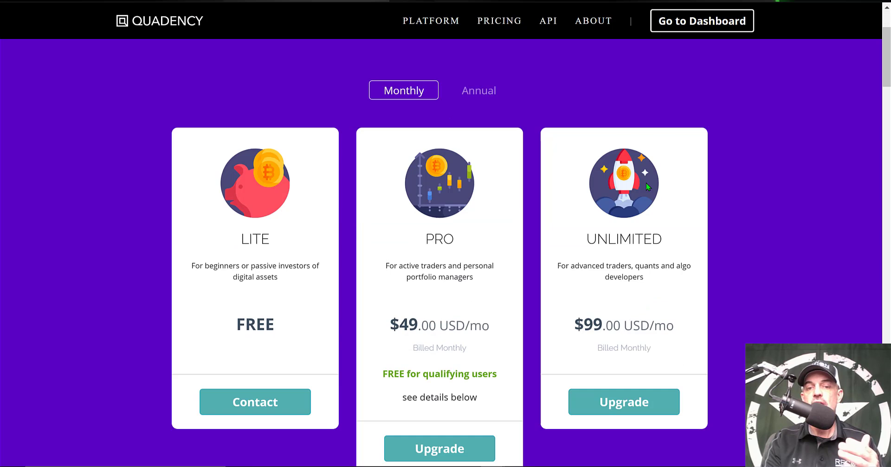
drag(393, 377, 498, 375)
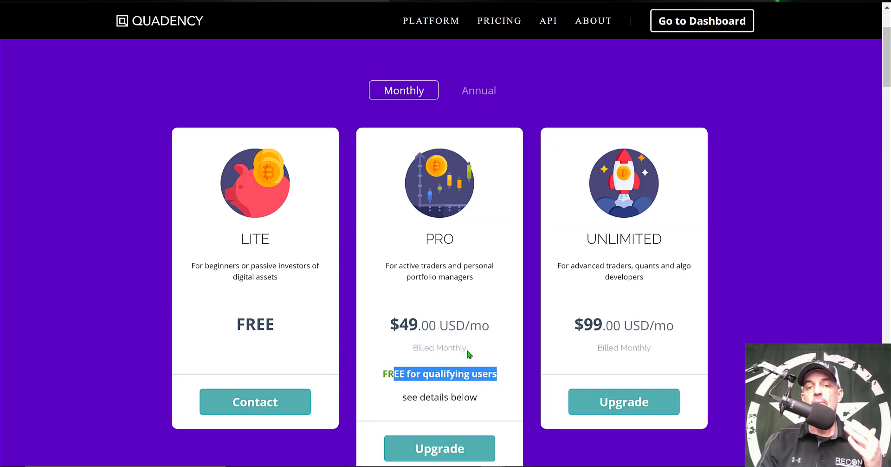
click(450, 328)
scroll(454, 307, down, 1)
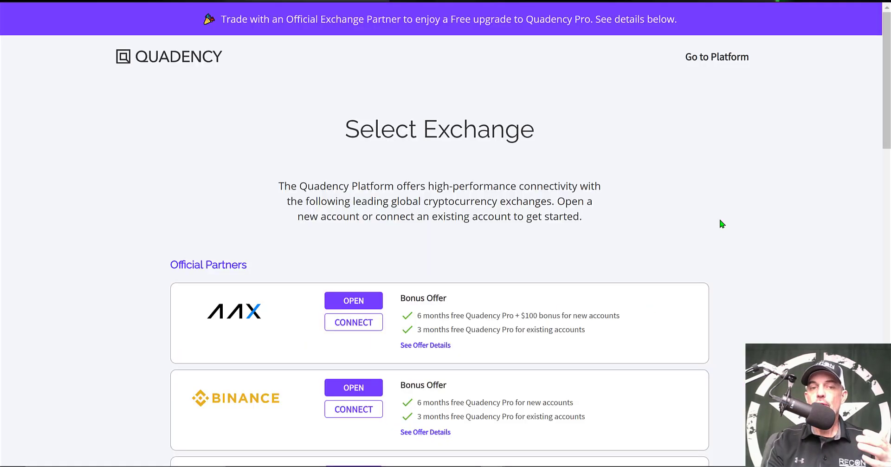
Step: Scroll the exchange partner offers, highlighting the KuCoin, Binance and OKEX bonus details
scroll(720, 224, down, 3)
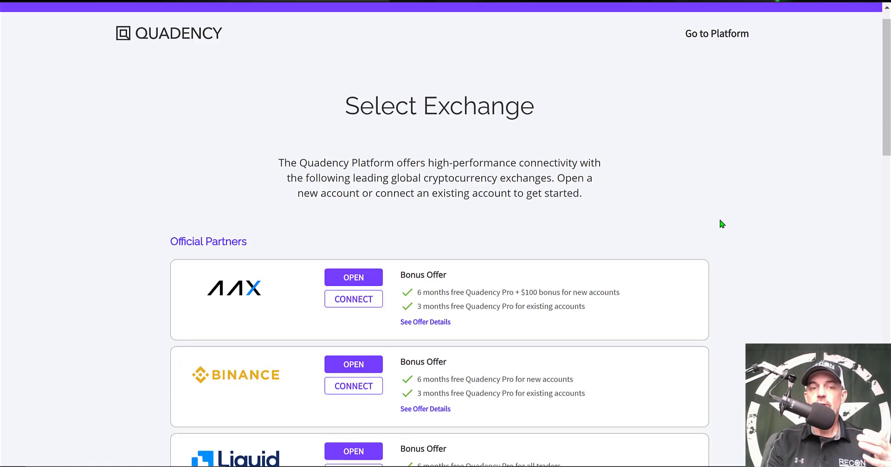
scroll(722, 224, down, 3)
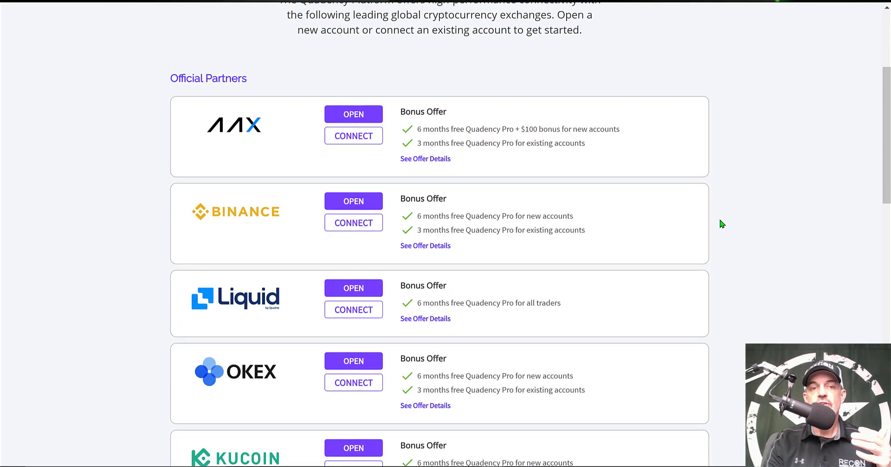
scroll(722, 223, down, 2)
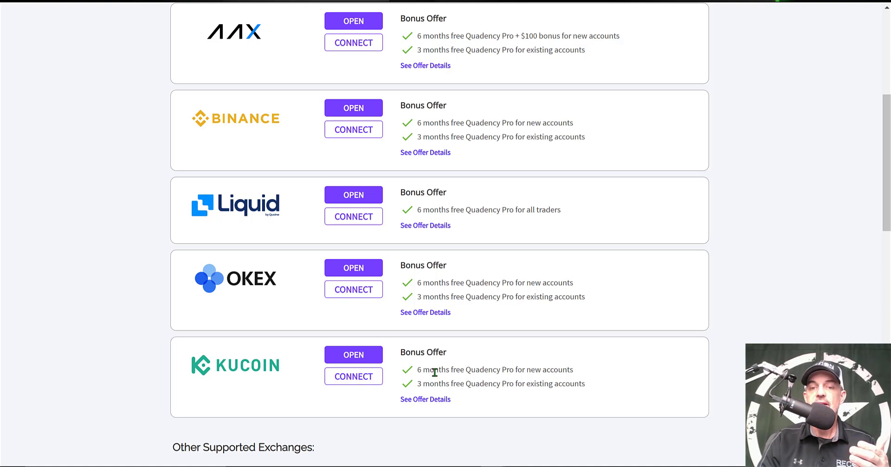
drag(418, 383, 552, 384)
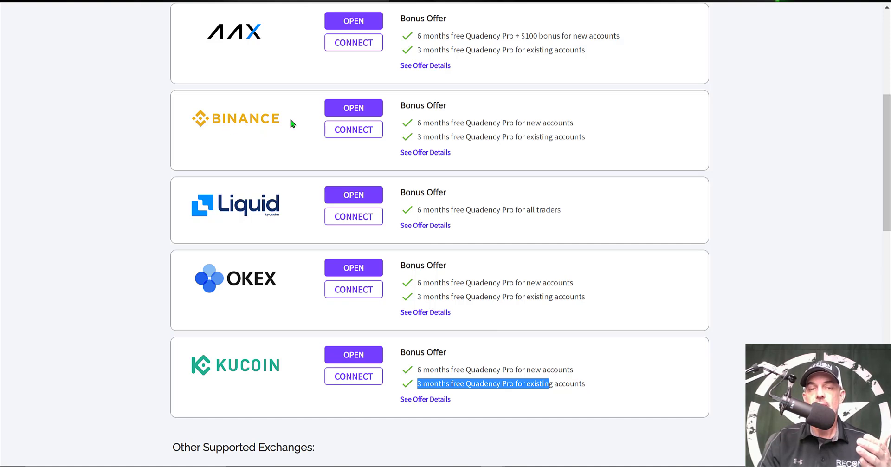
drag(418, 137, 450, 137)
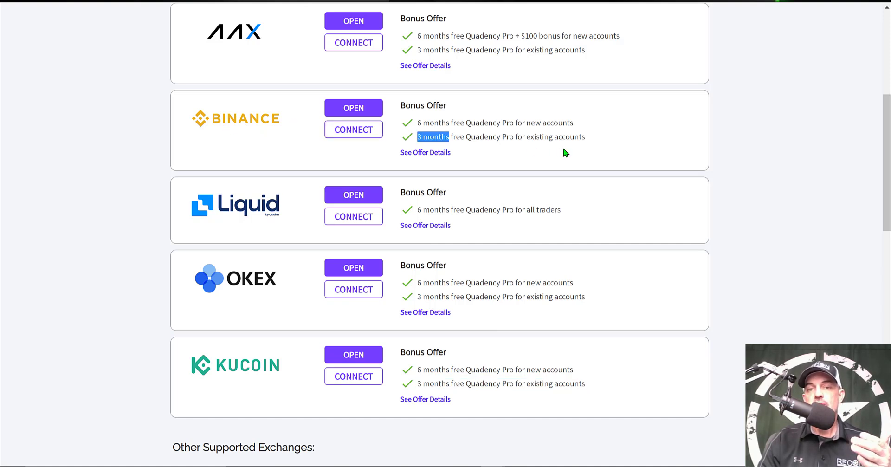
drag(561, 149, 567, 149)
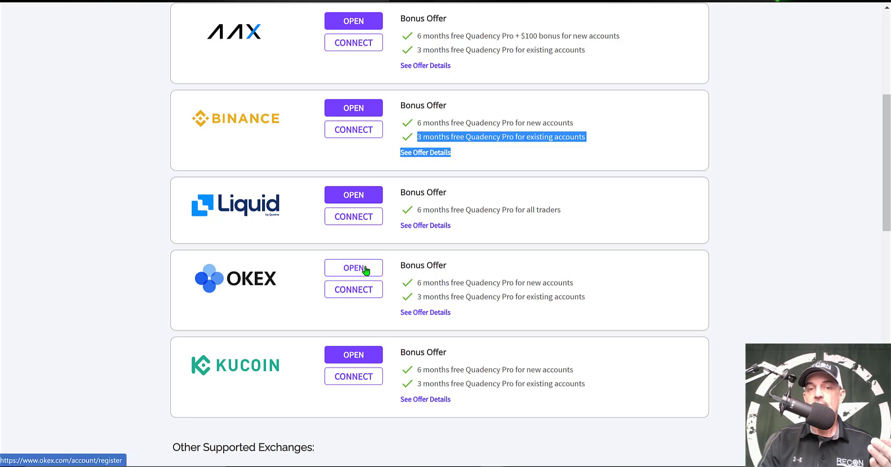
drag(417, 283, 549, 285)
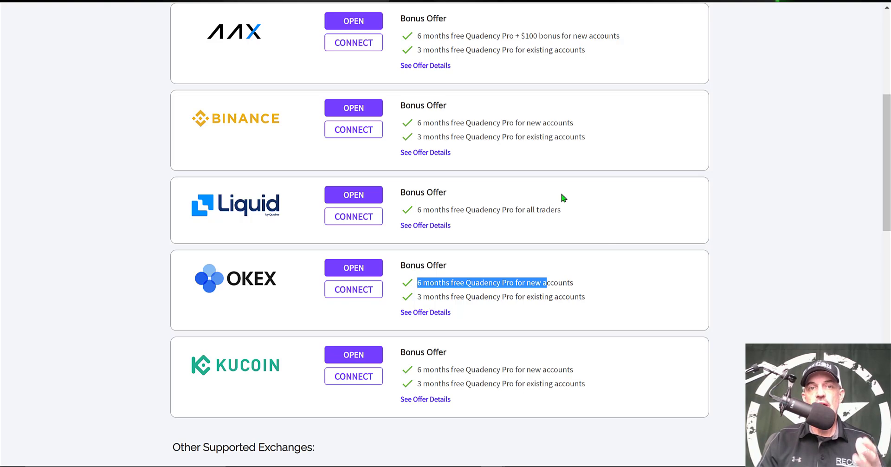
click(780, 176)
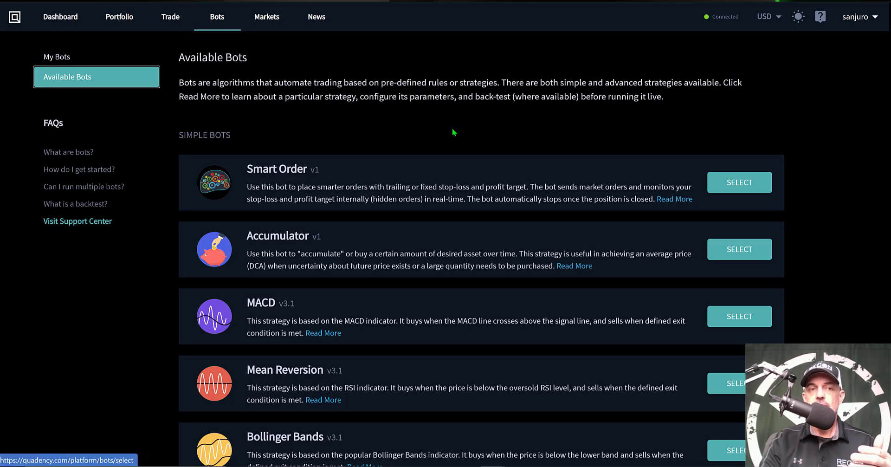
scroll(857, 135, down, 9)
scroll(858, 134, down, 3)
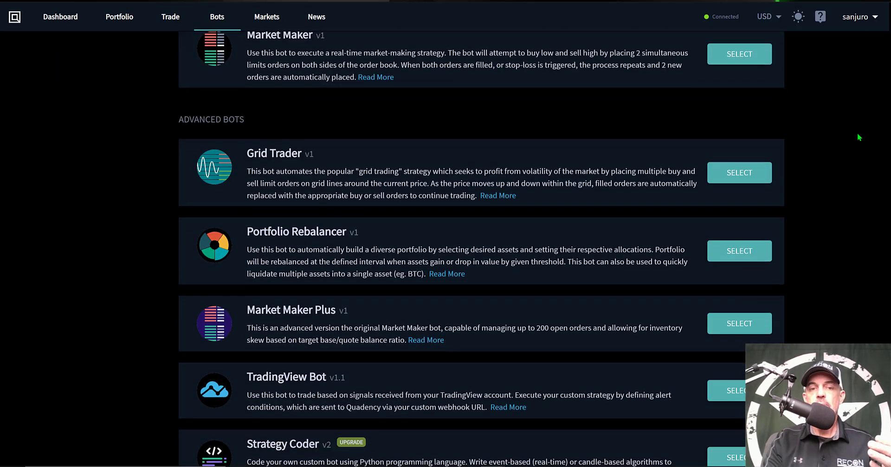
scroll(858, 135, up, 12)
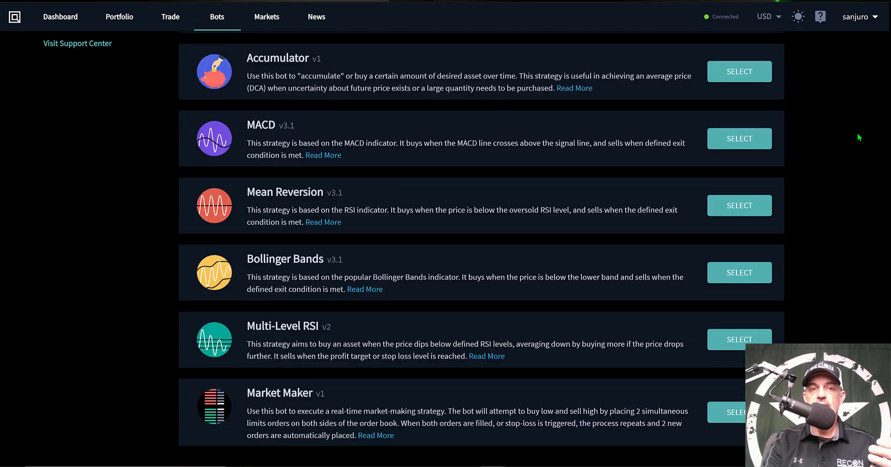
scroll(388, 182, down, 3)
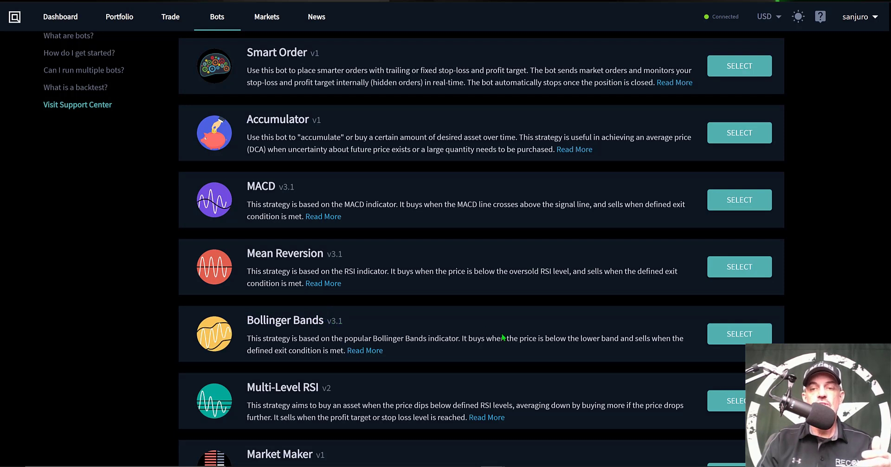
click(740, 334)
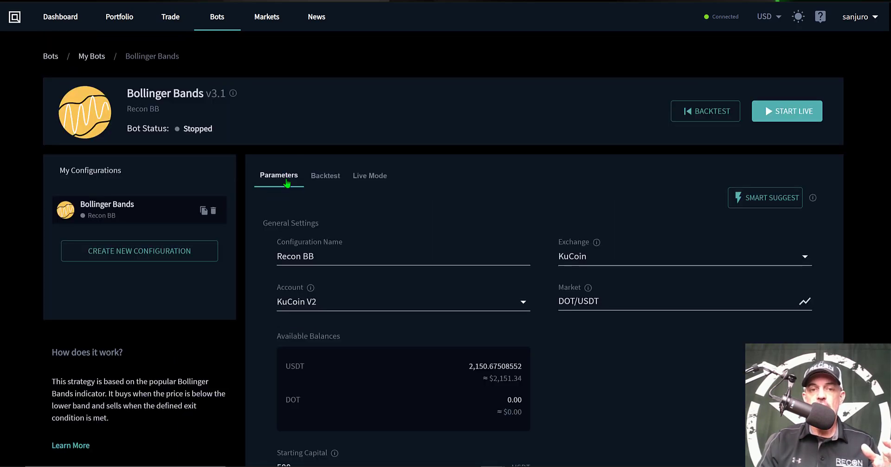
Step: Set the bot's exchange to KuCoin and its account to KuCoin V2
drag(281, 242, 352, 247)
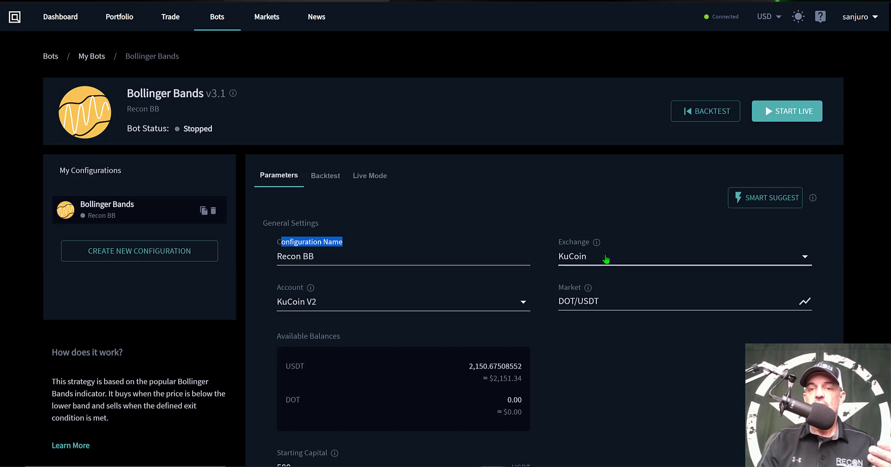
click(603, 257)
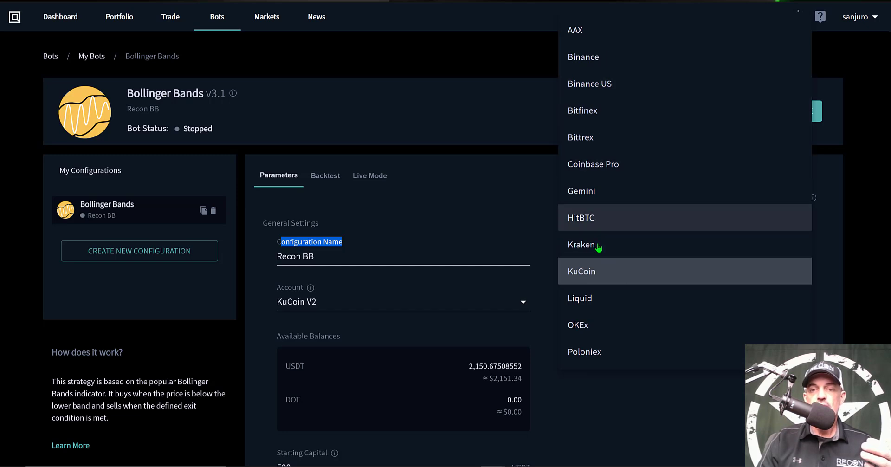
click(595, 271)
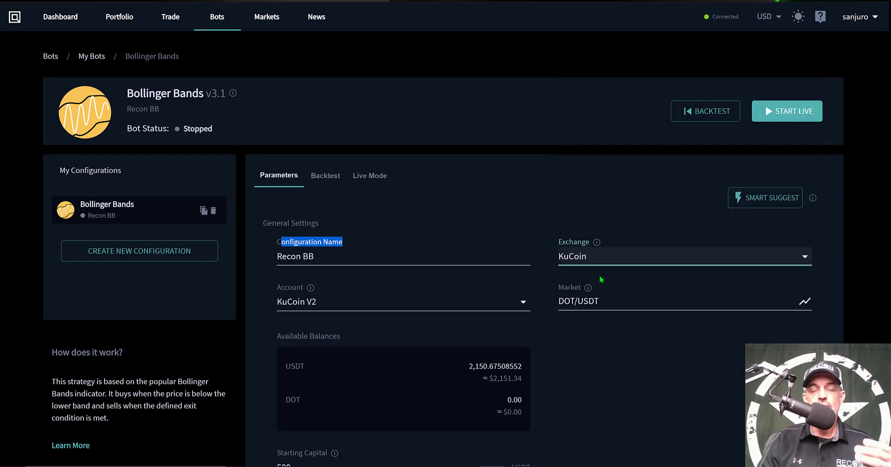
click(385, 304)
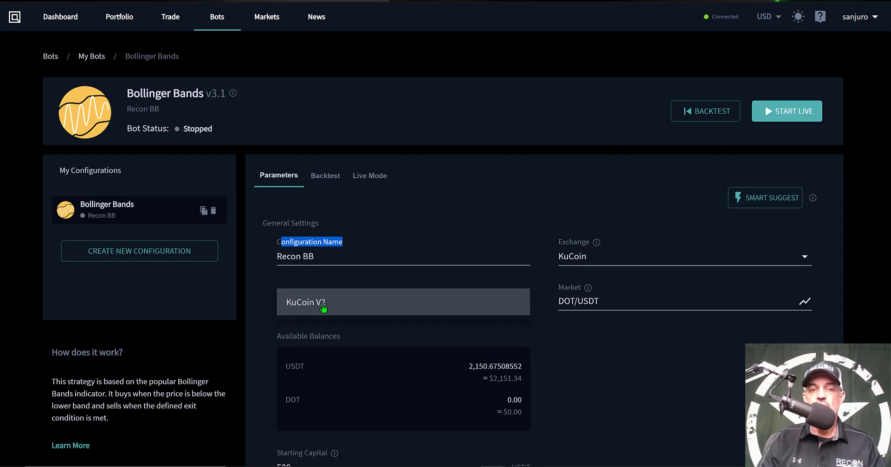
click(323, 306)
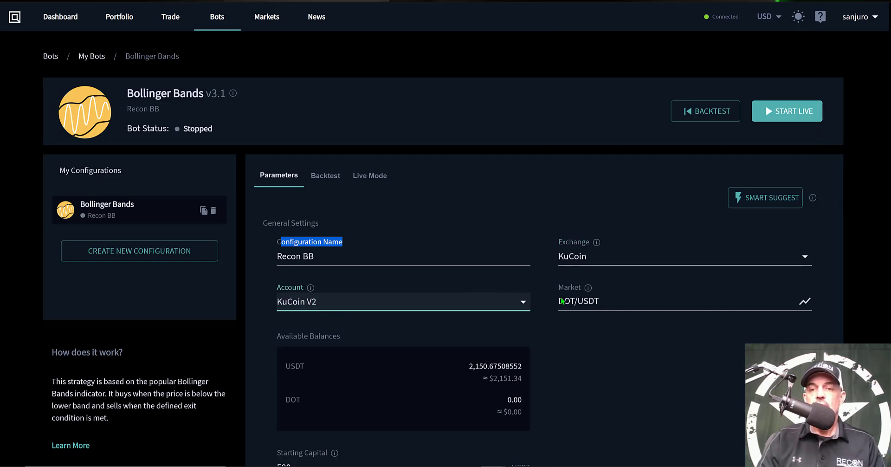
Step: Replace the market pair by searching DOT and choosing DOT/USDT
click(577, 301)
drag(605, 301, 546, 306)
text(ADA)
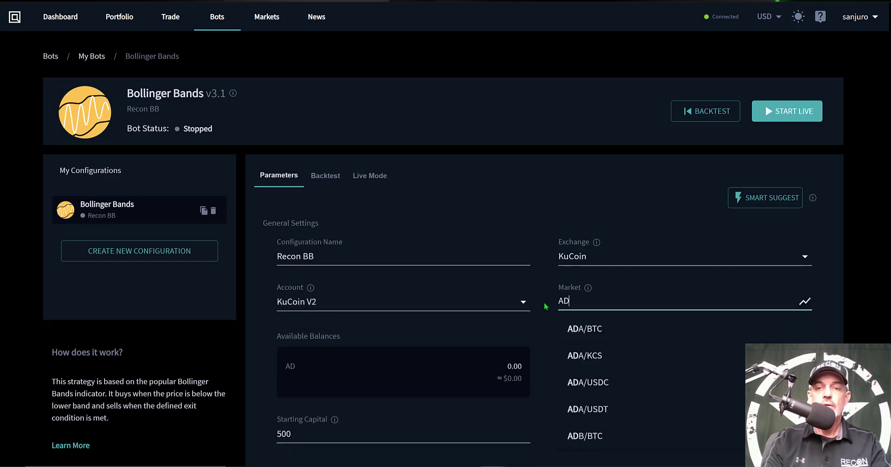
key(BackSpace)
key(BackSpace)
key(BackSpace)
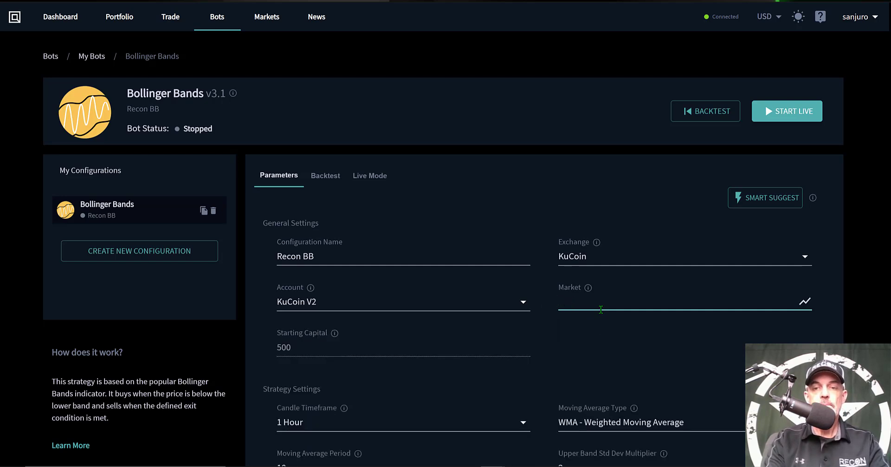
text(DOT)
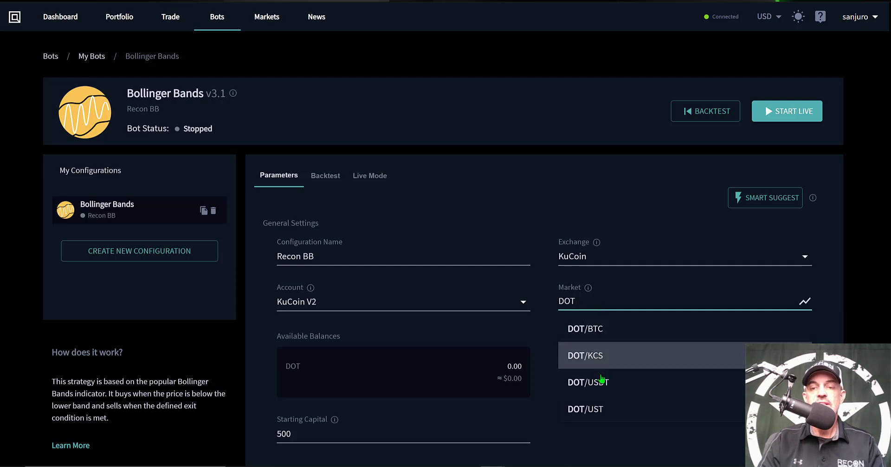
click(602, 382)
Step: Highlight the USDT and DOT balances, the Starting Capital label and the Strategy Settings heading
scroll(319, 121, down, 5)
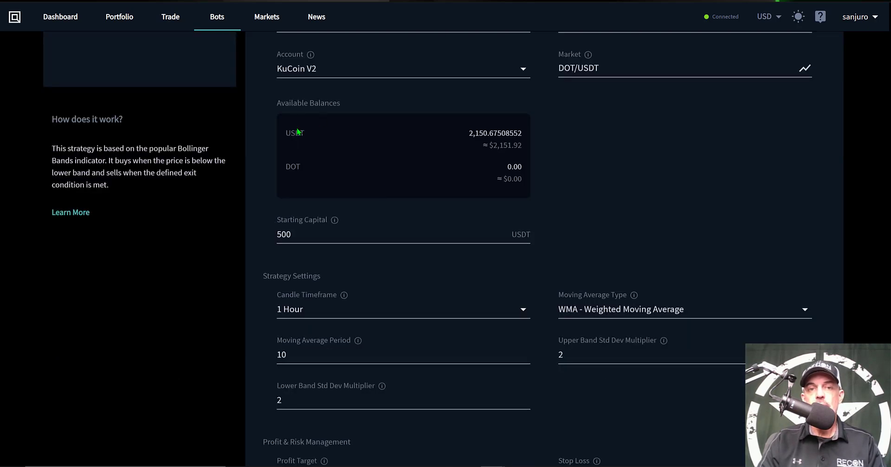
drag(290, 135, 312, 137)
double_click(287, 167)
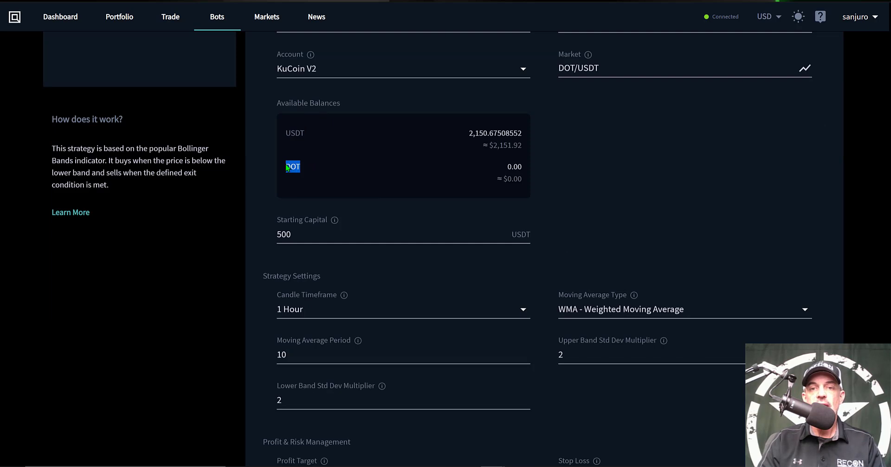
drag(494, 174, 526, 172)
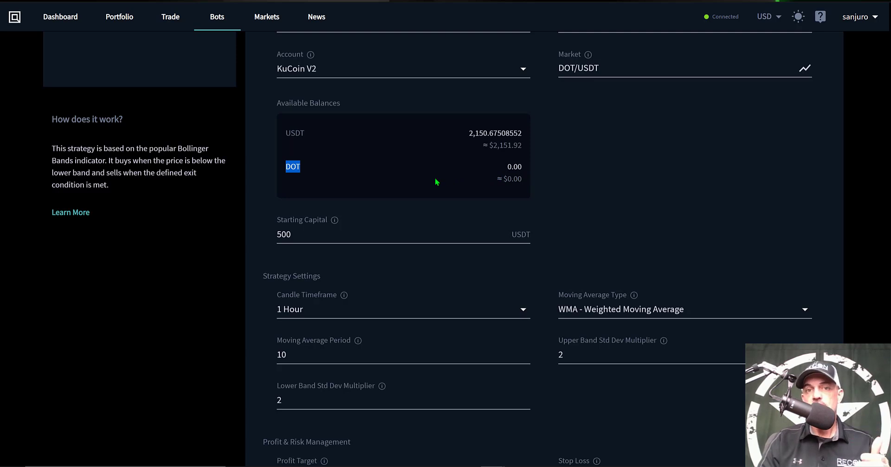
drag(276, 220, 330, 221)
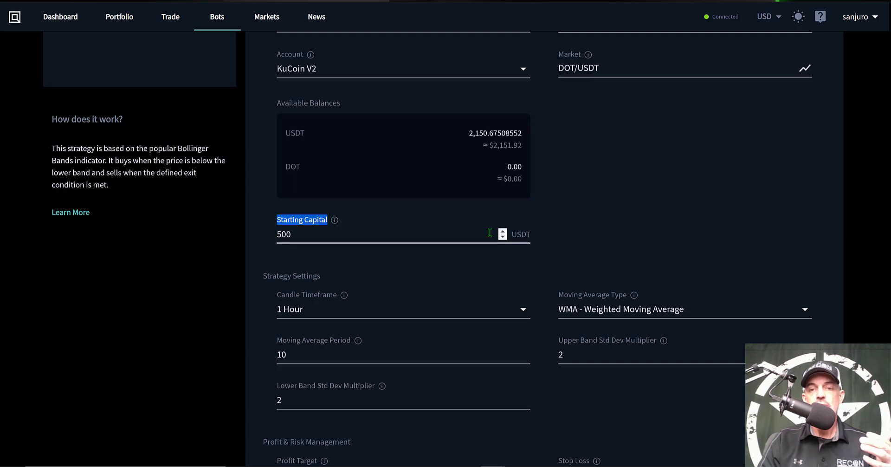
drag(264, 278, 339, 282)
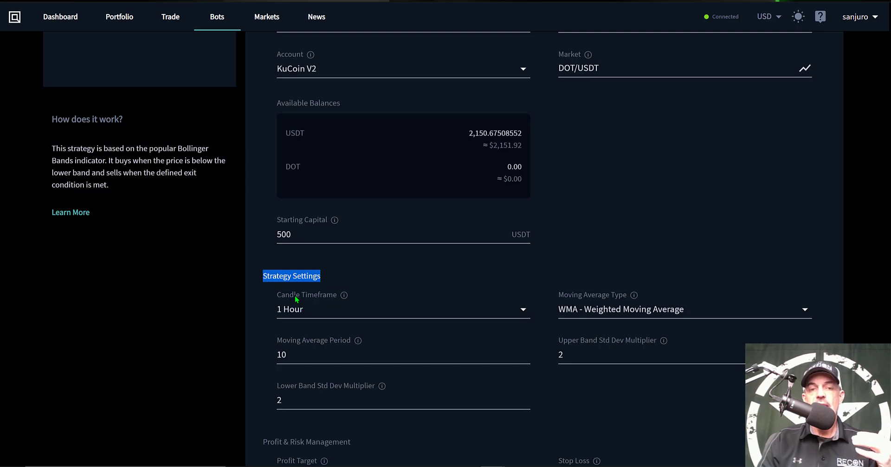
Step: Keep the candle timeframe at 1 Hour and highlight the How does it work? heading
click(309, 309)
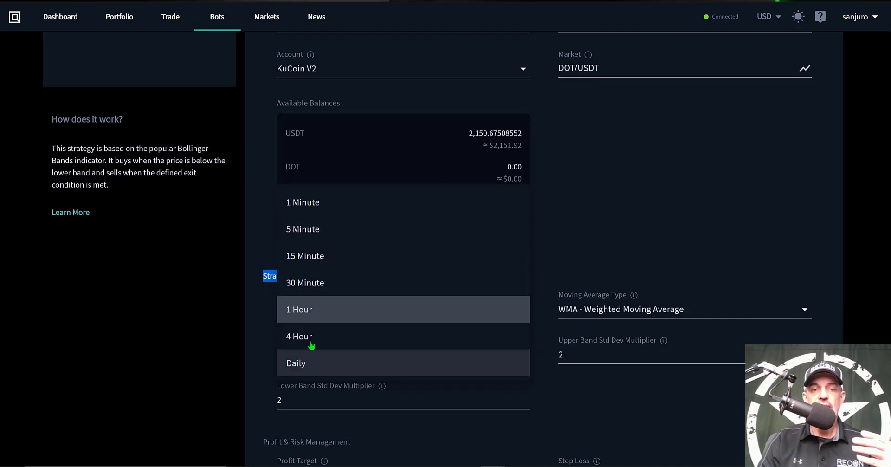
click(293, 312)
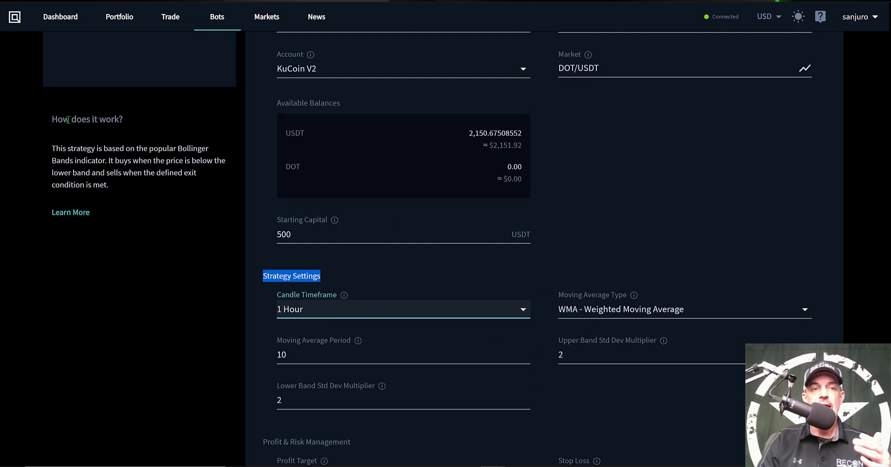
drag(53, 120, 133, 124)
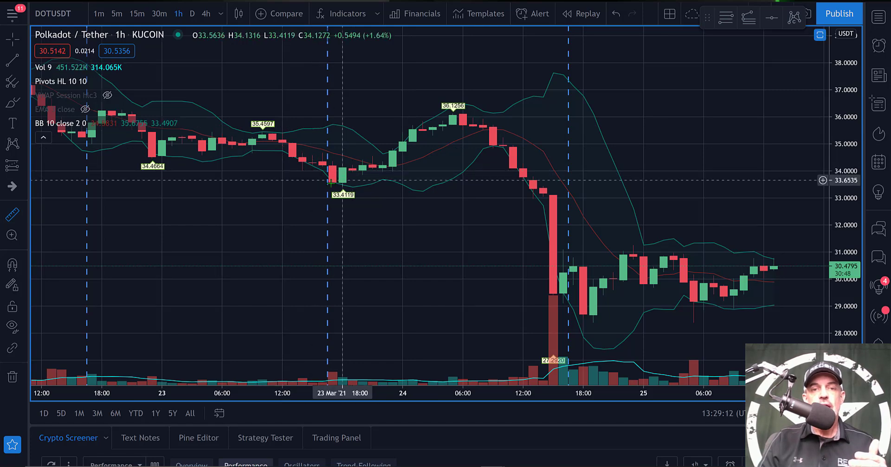
Step: Measure the price move from the 23 Mar low, collapse the legend, then review moving average types
click(331, 183)
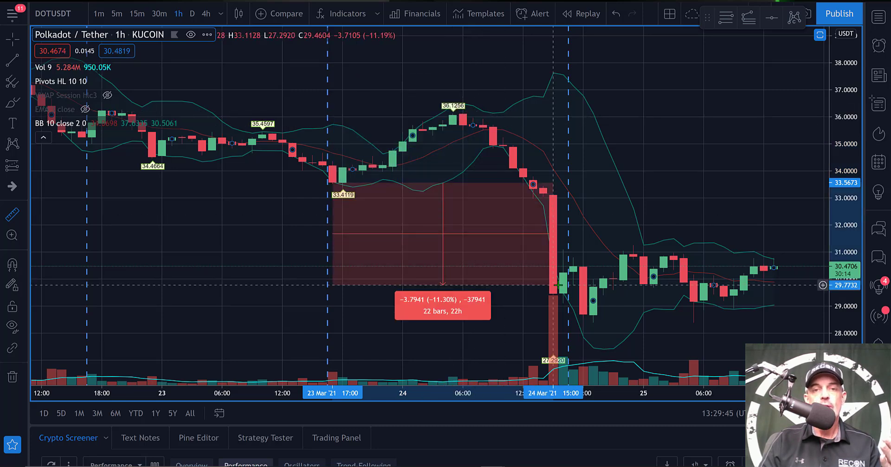
key(Escape)
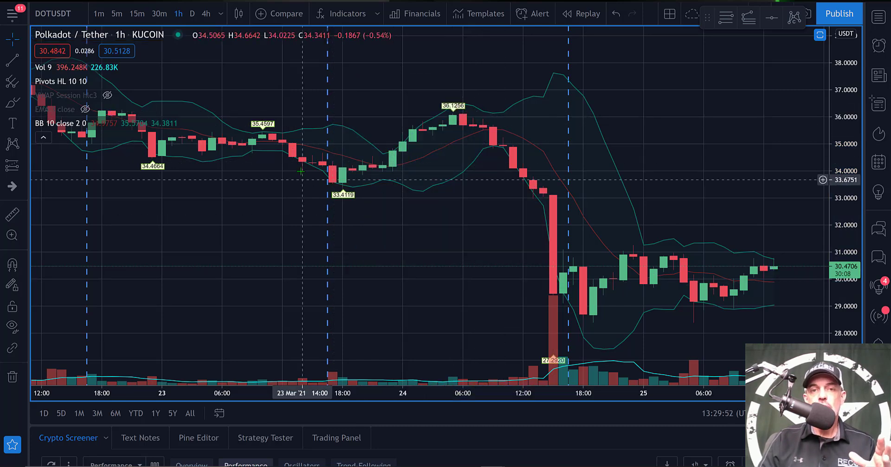
click(44, 138)
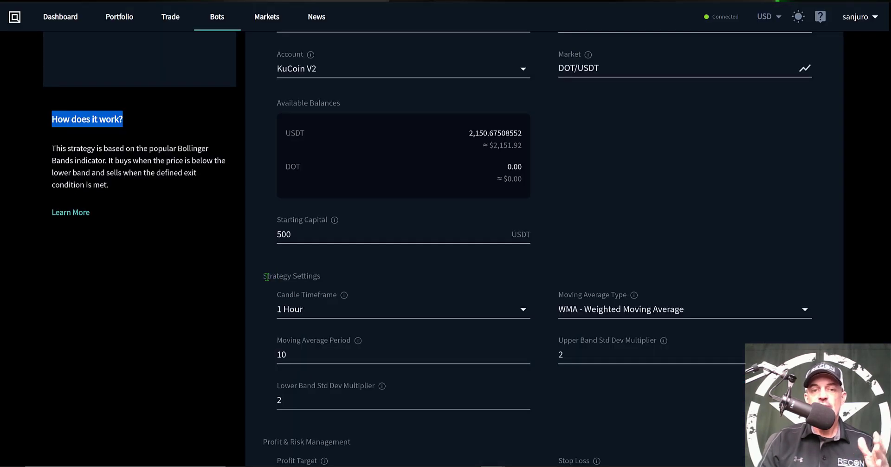
drag(266, 278, 336, 280)
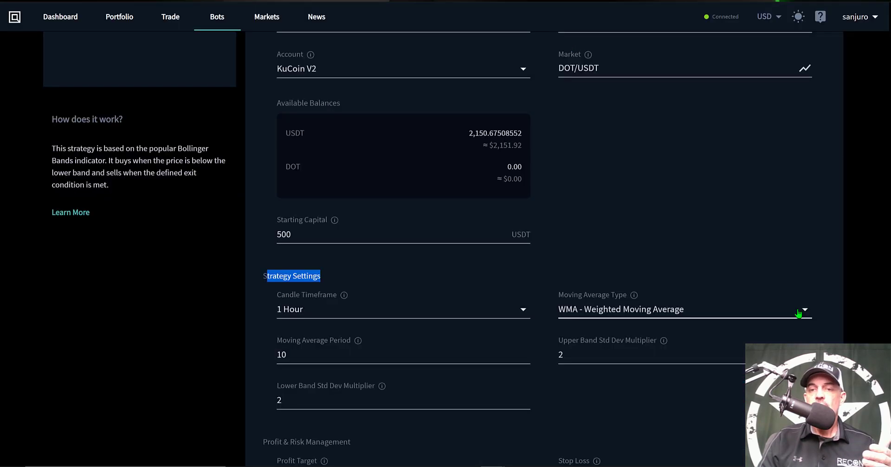
click(802, 309)
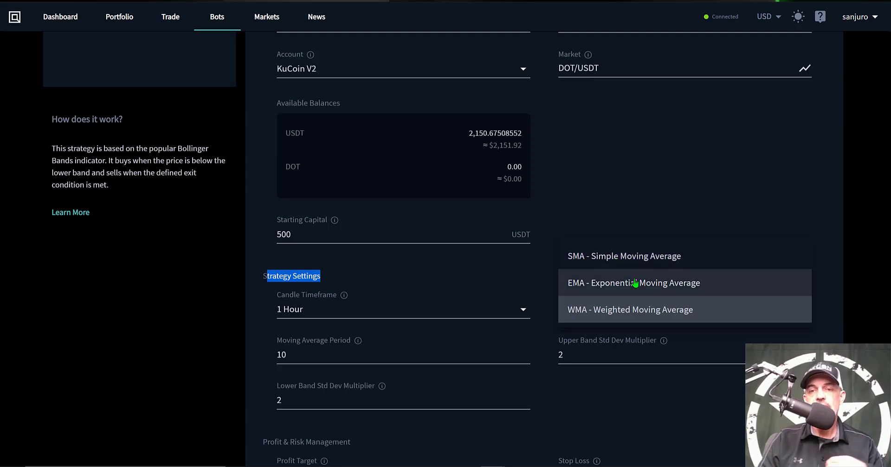
click(636, 314)
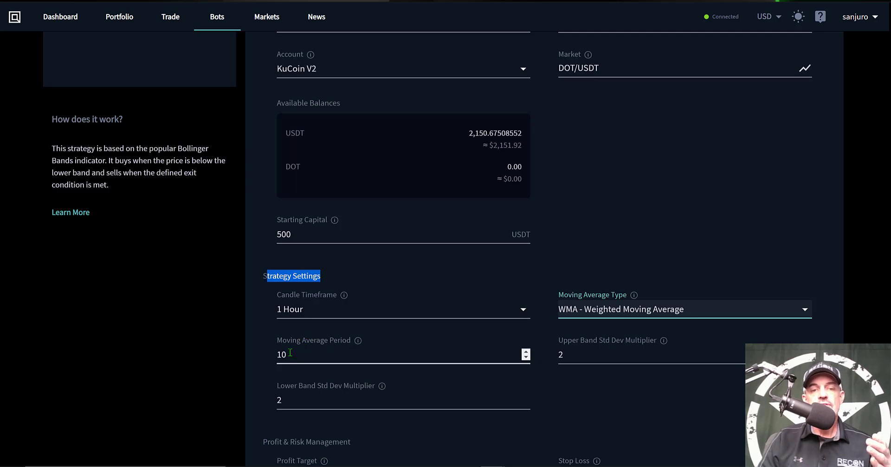
click(481, 358)
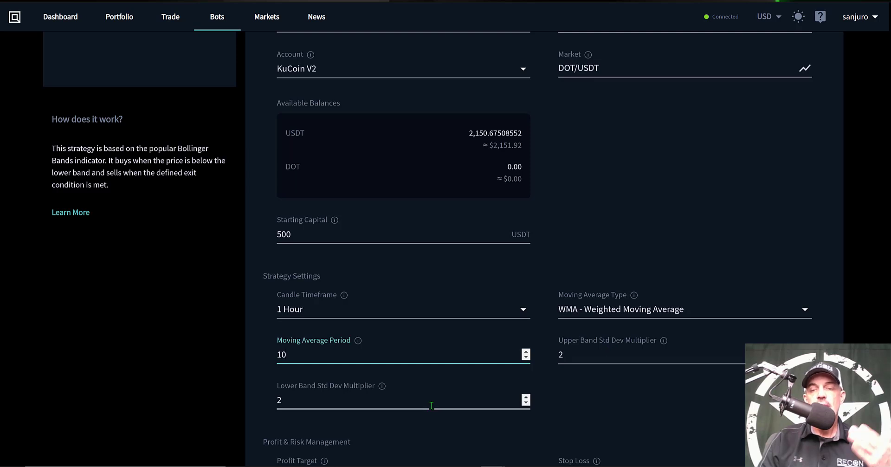
click(695, 398)
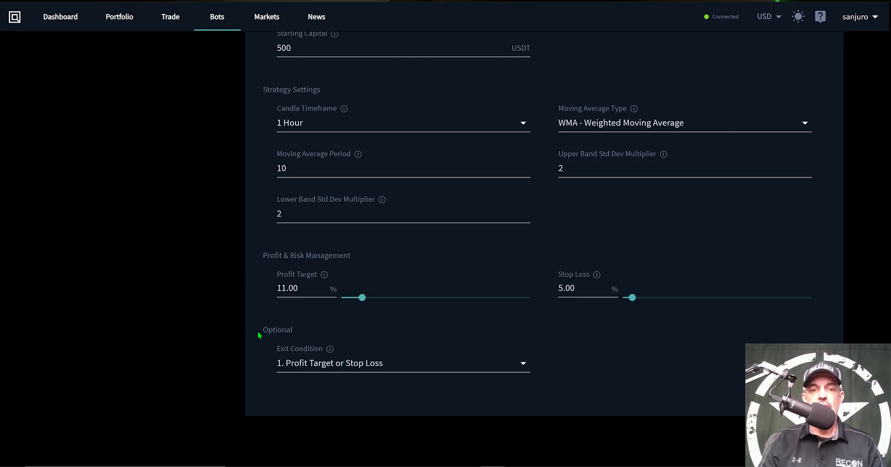
drag(265, 332, 314, 338)
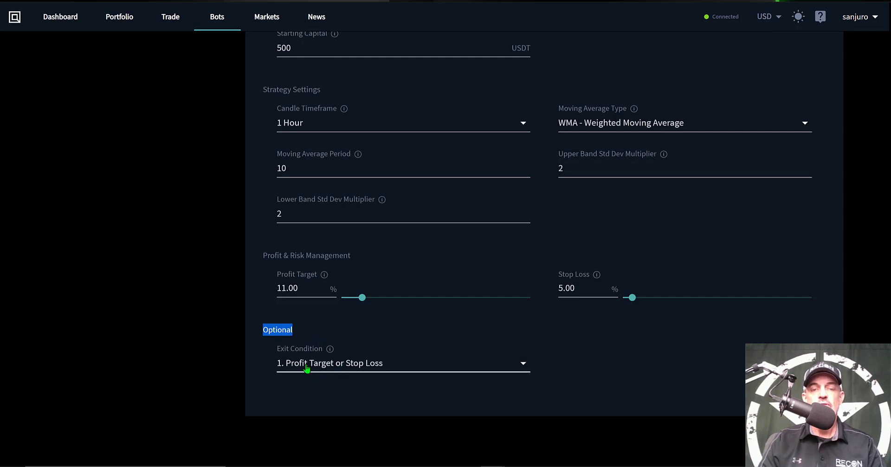
click(417, 372)
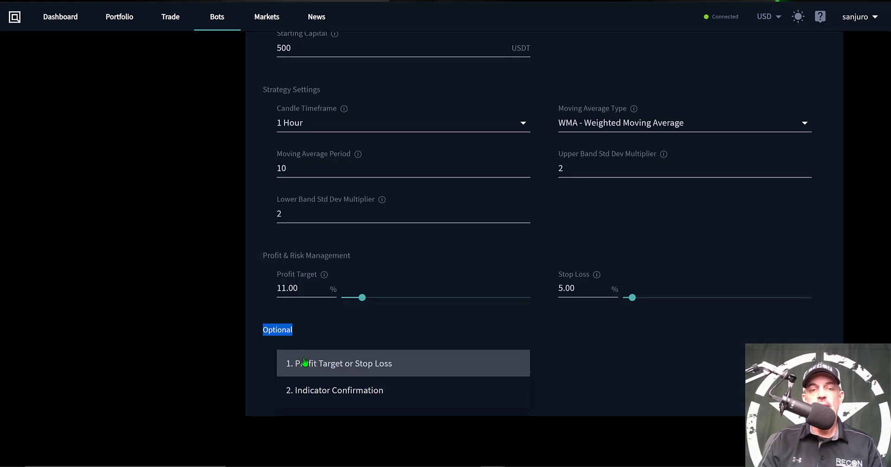
click(466, 316)
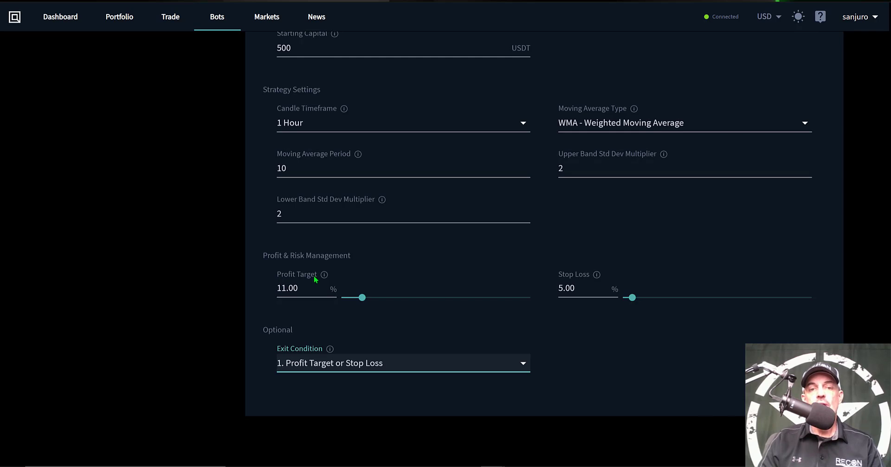
click(285, 289)
click(466, 284)
click(569, 288)
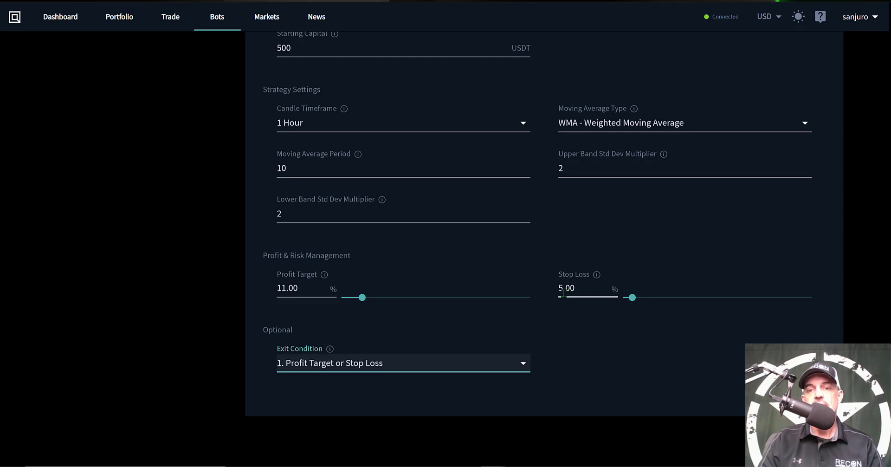
triple_click(569, 288)
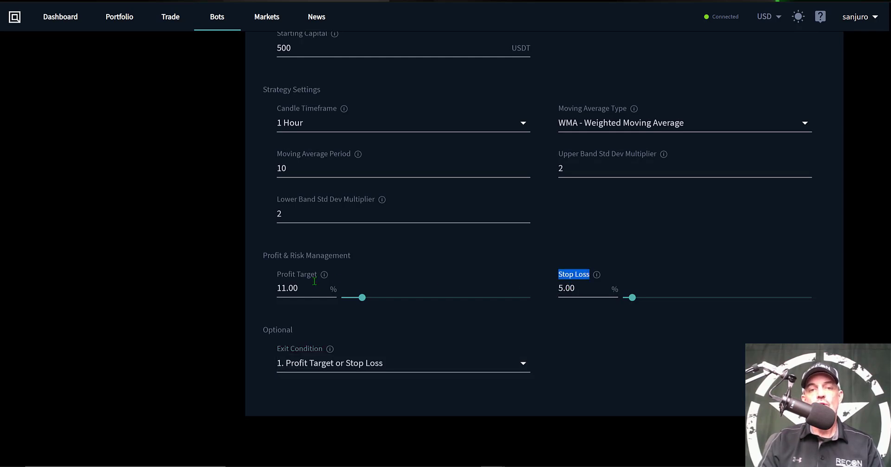
drag(325, 288, 277, 288)
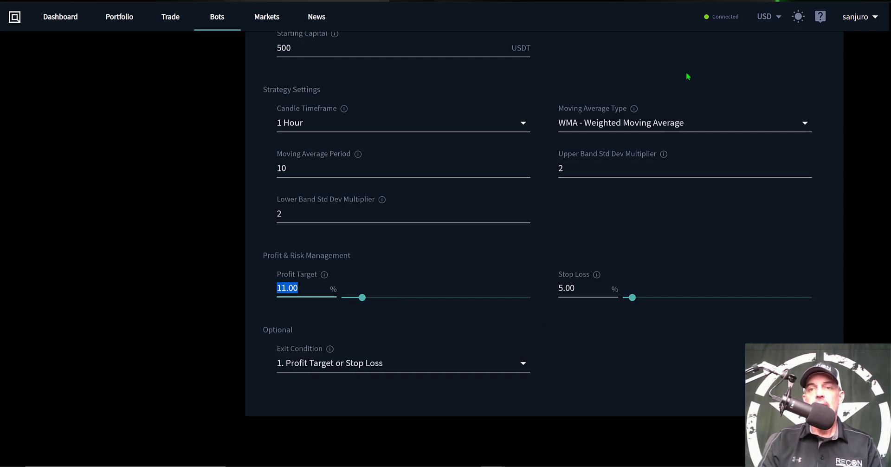
click(672, 66)
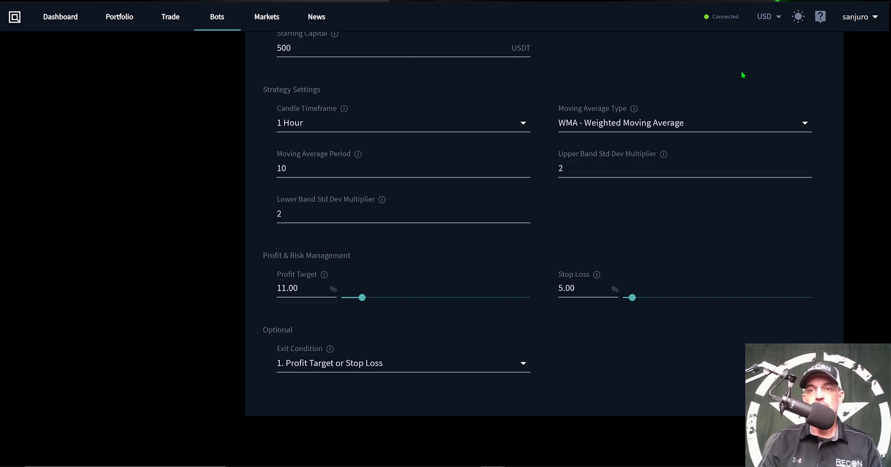
scroll(742, 72, up, 1)
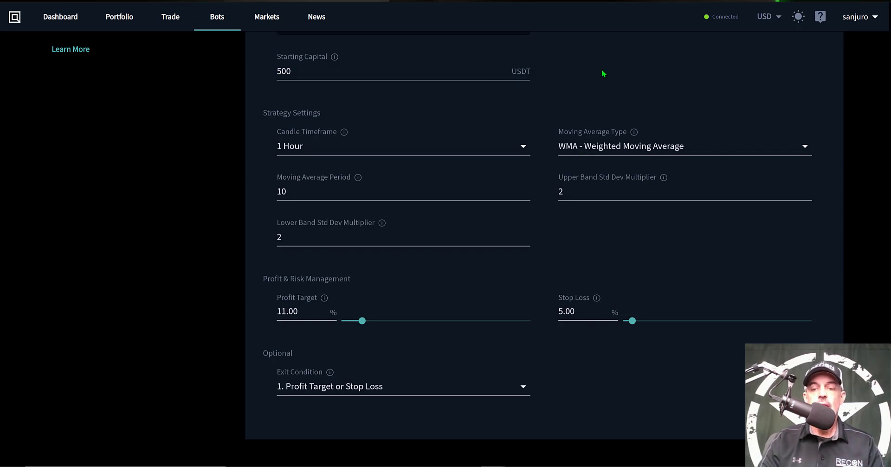
scroll(603, 72, up, 10)
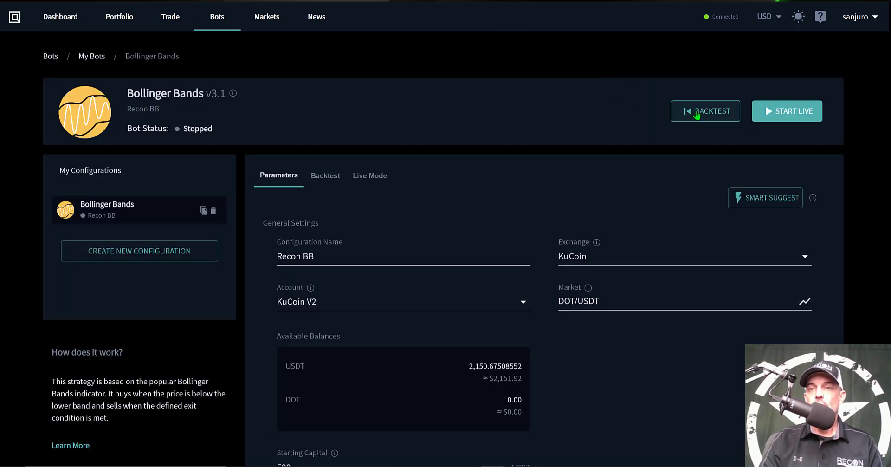
Step: Run a one-month backtest of the Bollinger Bands bot
click(697, 114)
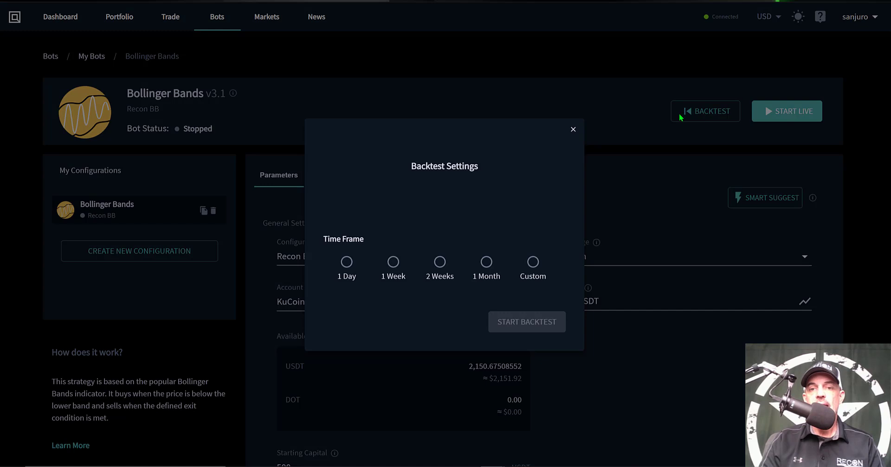
click(486, 263)
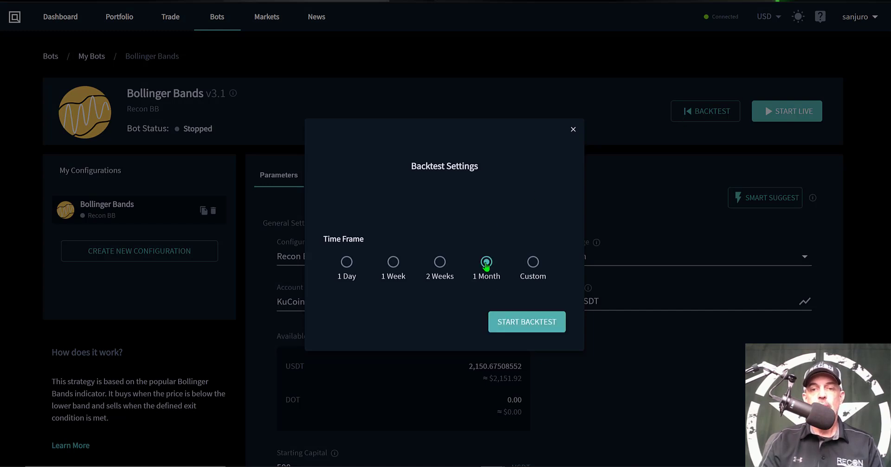
click(525, 322)
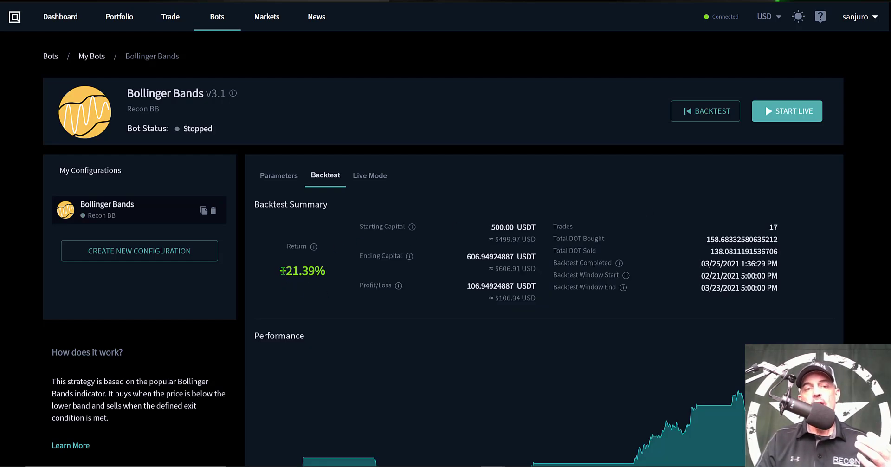
Step: Highlight the +21.39% return and 17 trades count, then scroll toward the charts
drag(280, 271, 325, 268)
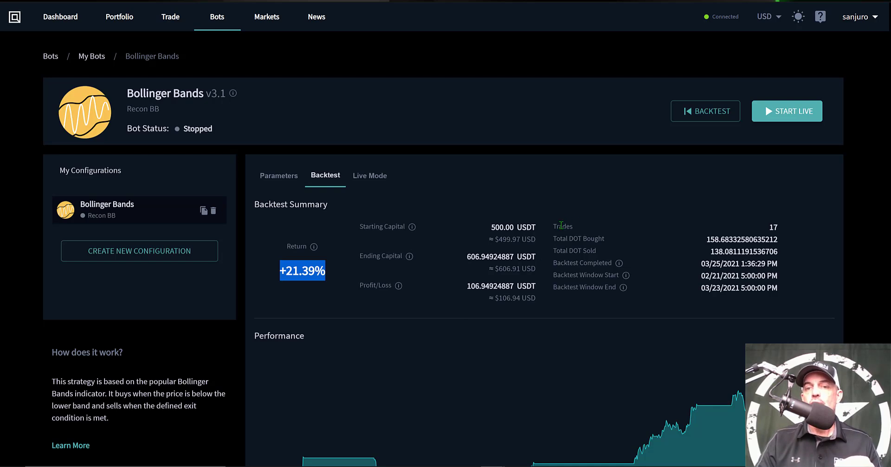
shift+click(600, 219)
click(763, 225)
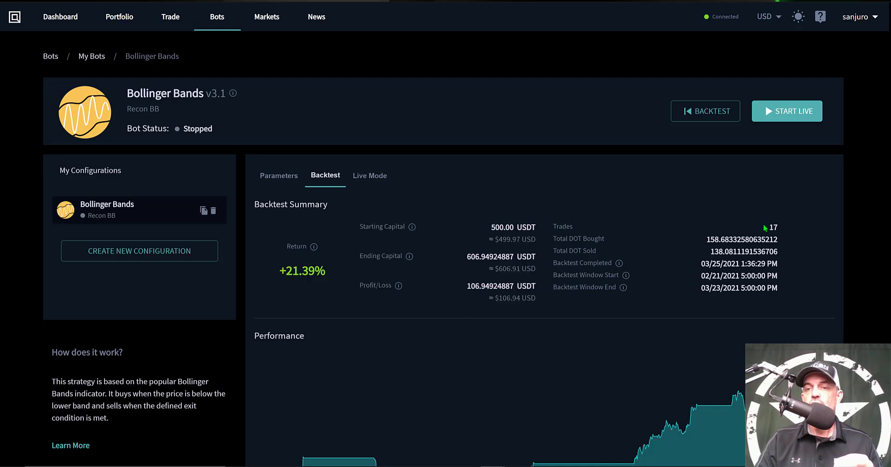
drag(772, 226, 782, 228)
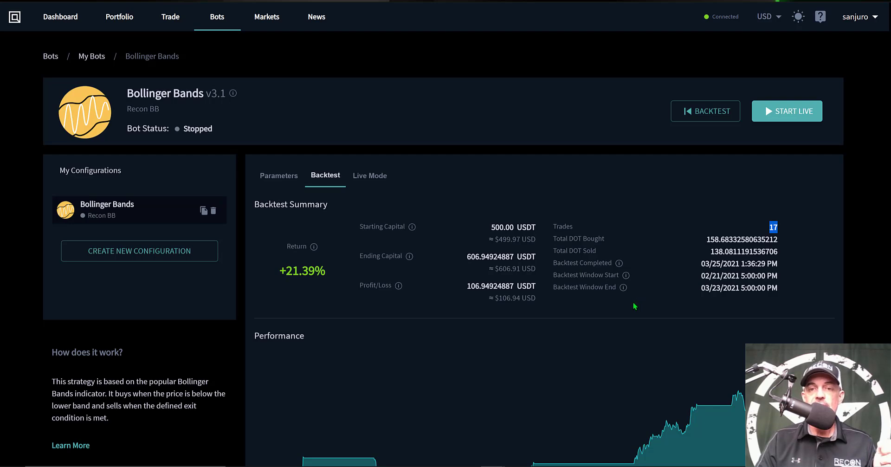
scroll(793, 235, down, 7)
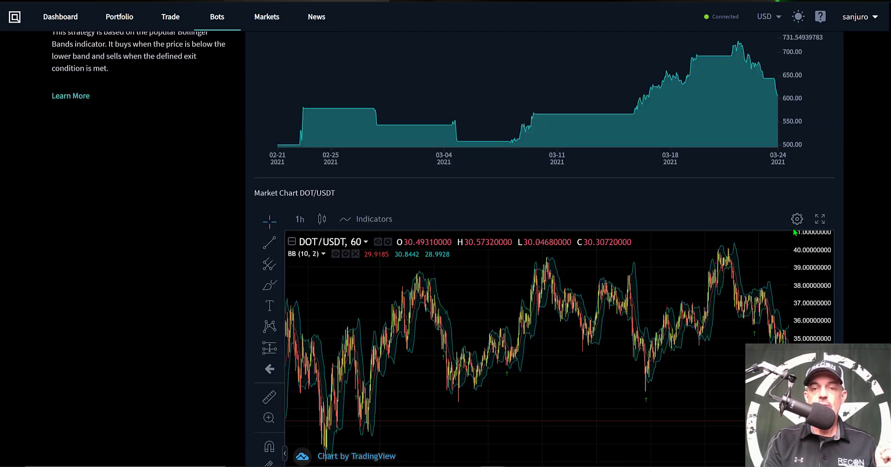
Step: Scroll down to the performance curve peaking near 731.55 USDT
scroll(794, 232, down, 3)
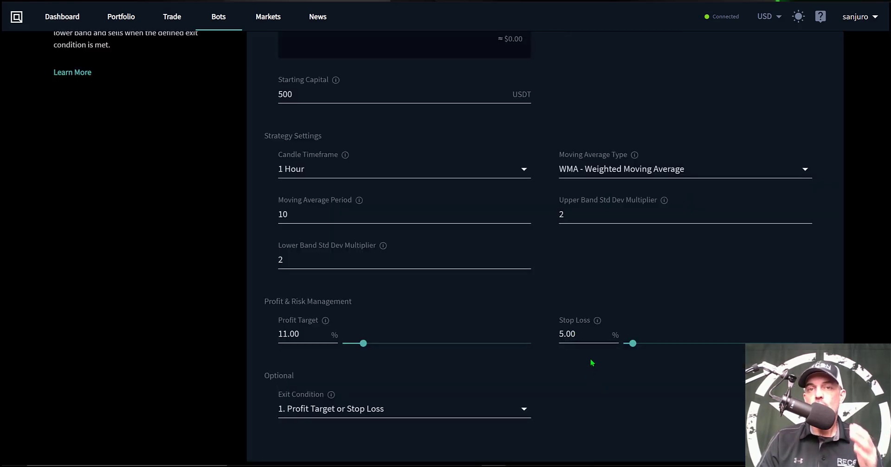
Step: Replace the 5.00 stop loss value with 100, keeping the 11.00% profit target
click(579, 334)
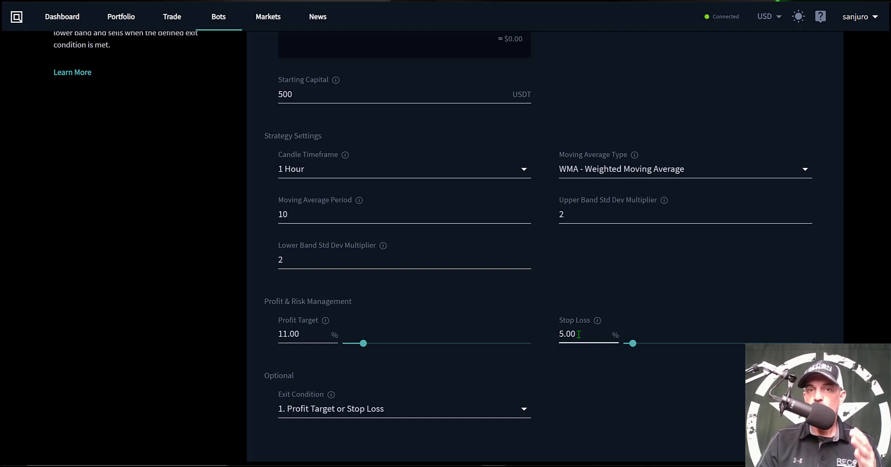
drag(579, 334, 555, 340)
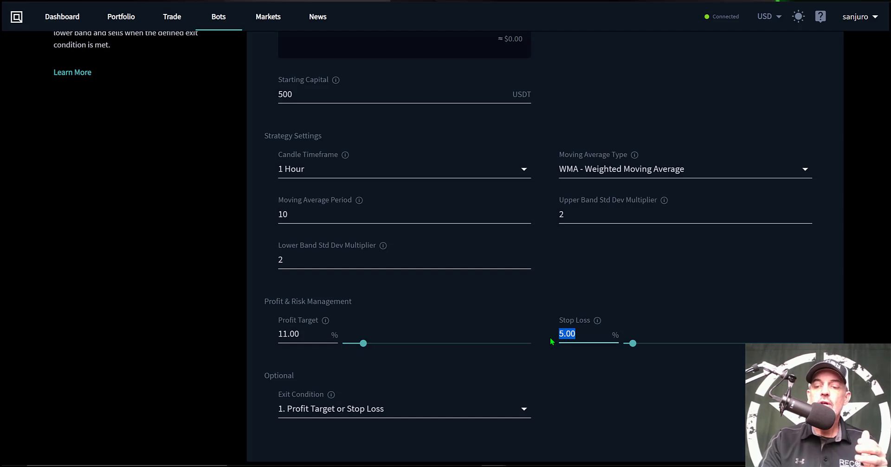
text(100)
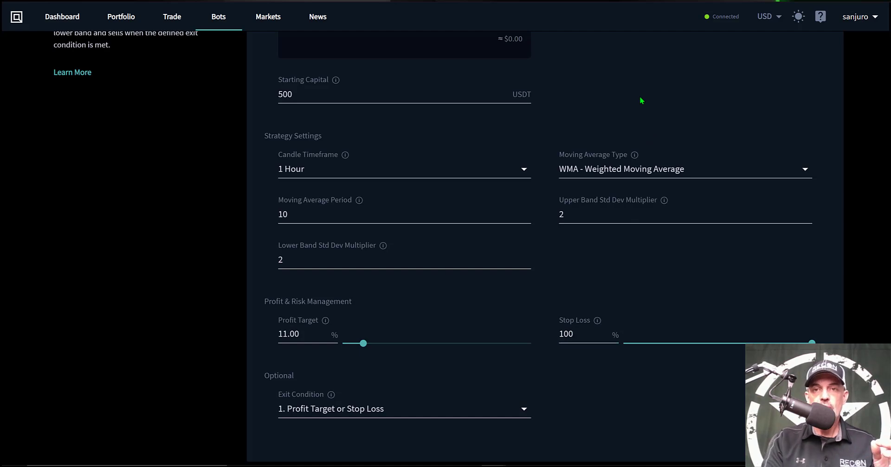
scroll(639, 96, up, 3)
scroll(641, 99, up, 3)
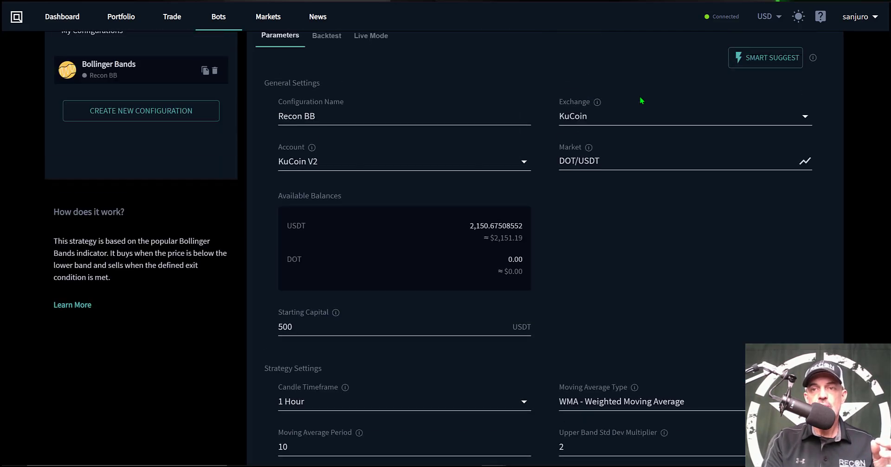
scroll(640, 96, up, 1)
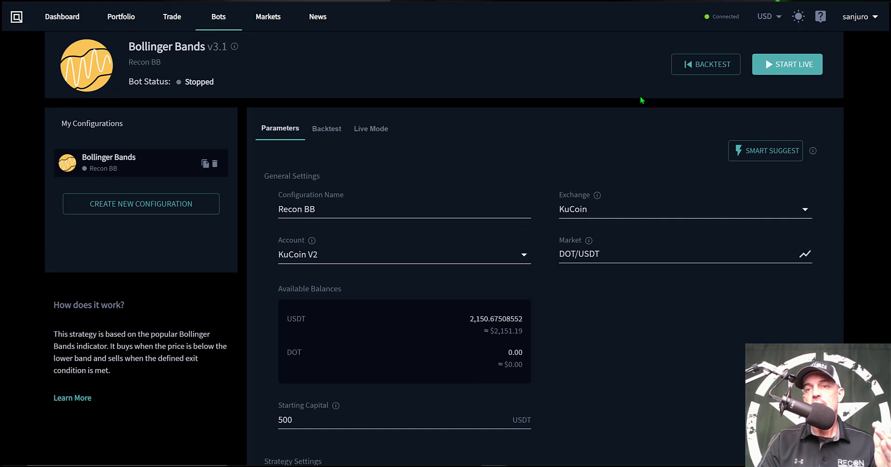
Step: Rerun a one-month backtest with the new 100% stop loss
click(696, 66)
click(488, 261)
click(528, 321)
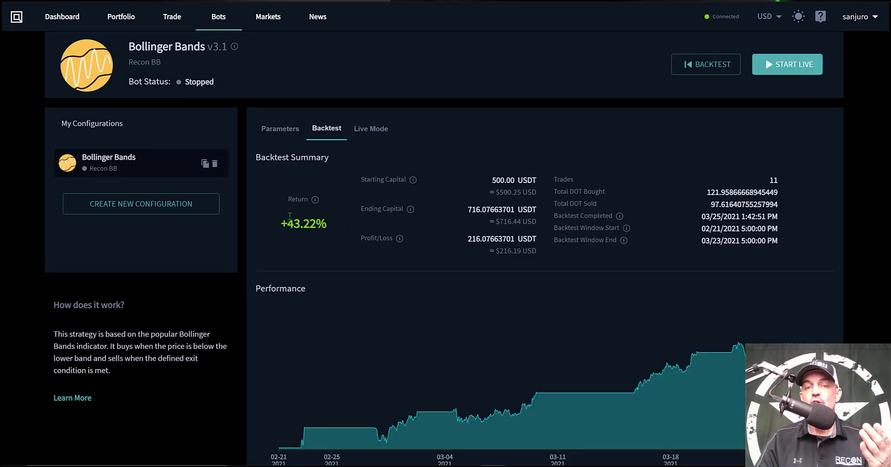
Step: Highlight the +43.22% return and the 11-trade count in the summary
drag(284, 221, 345, 227)
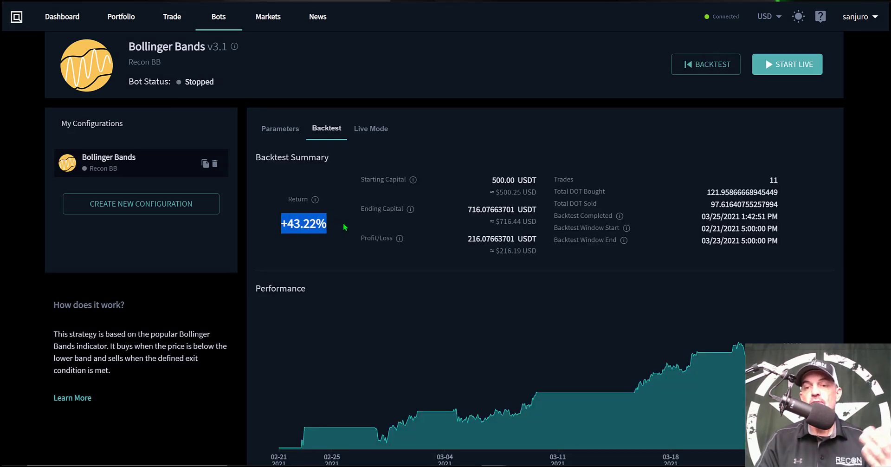
click(433, 284)
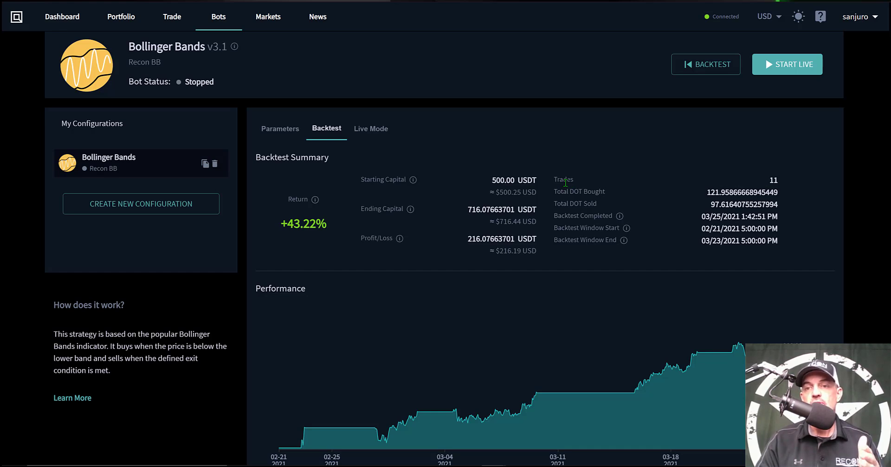
drag(557, 180, 780, 178)
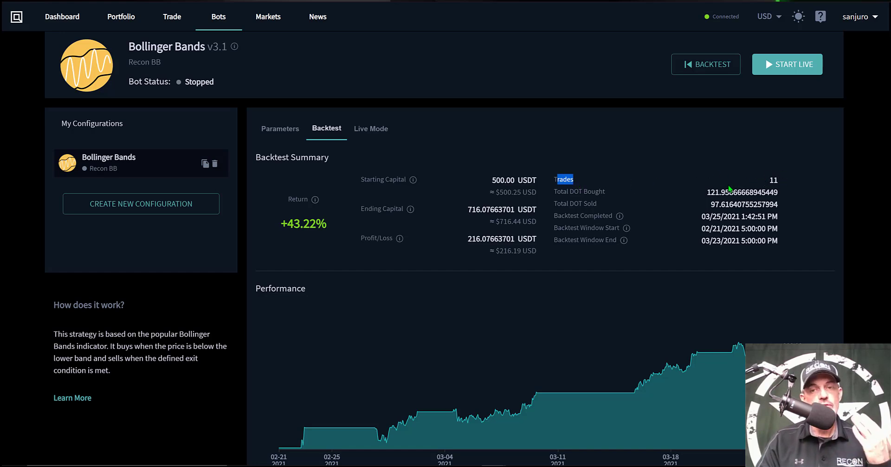
click(566, 212)
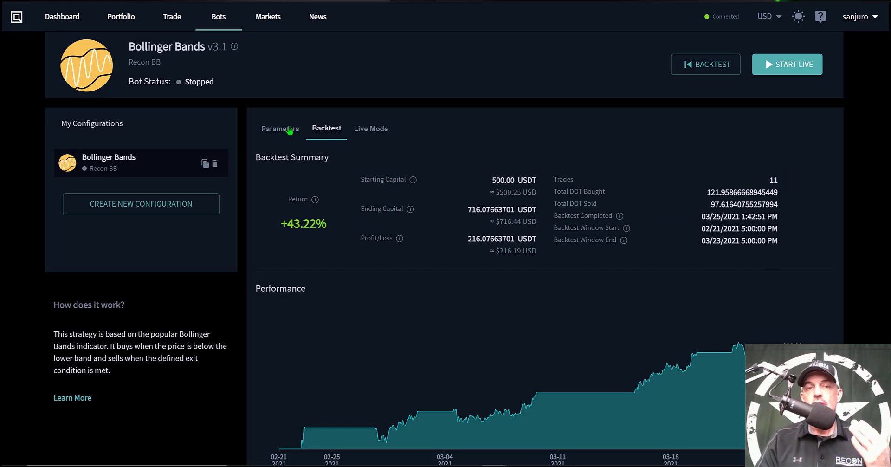
Step: In the bot's parameters, change the Exit Condition to '2. Indicator Confirmation'
click(289, 130)
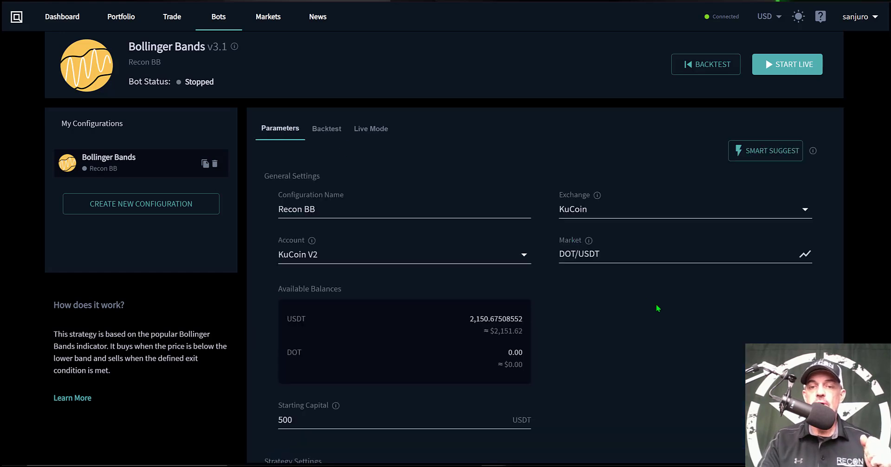
scroll(656, 306, down, 10)
scroll(657, 306, up, 2)
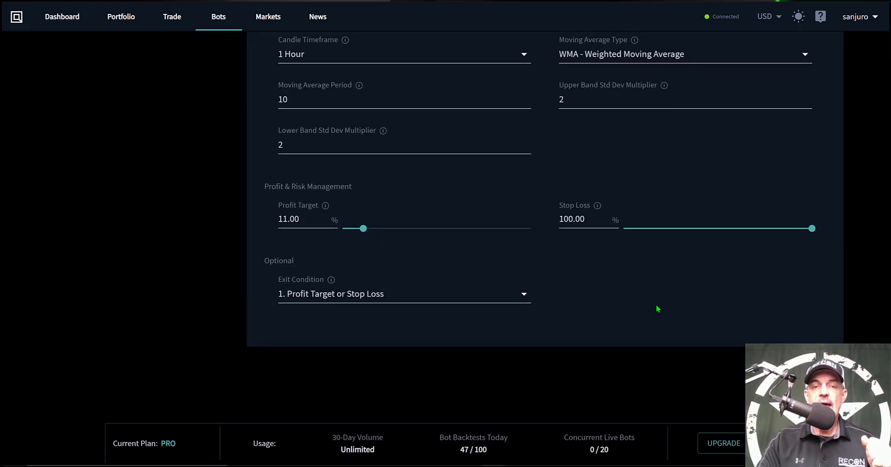
click(522, 318)
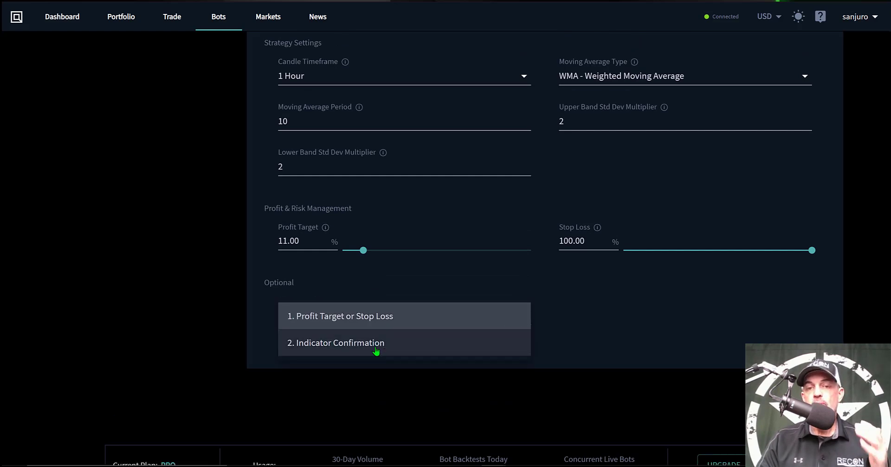
click(374, 346)
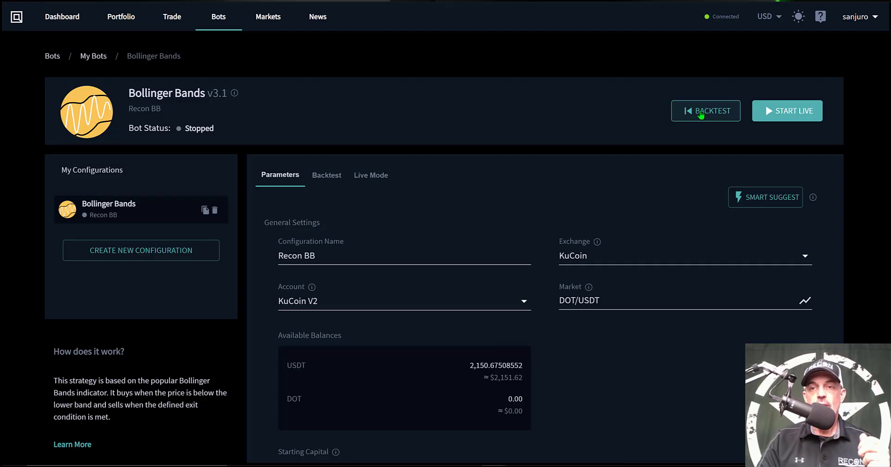
Step: Run a 1 Month backtest, which returns +15.45% over 13 trades, then return to Parameters
click(700, 114)
click(487, 262)
click(537, 325)
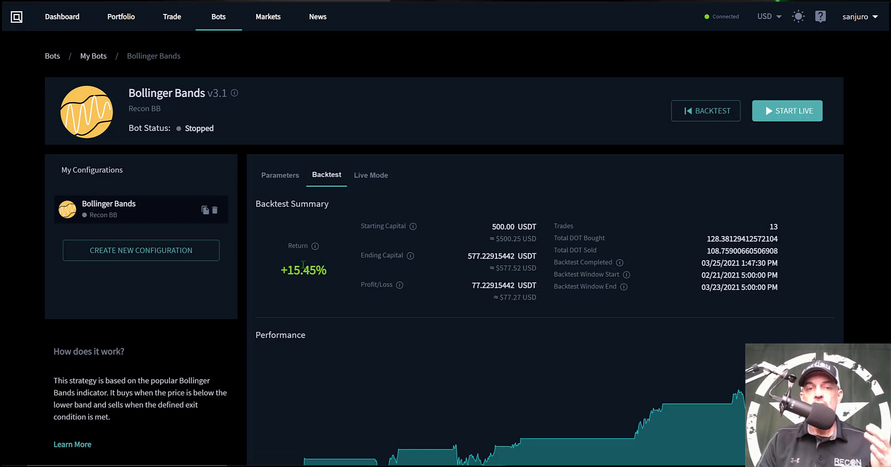
drag(284, 269, 332, 271)
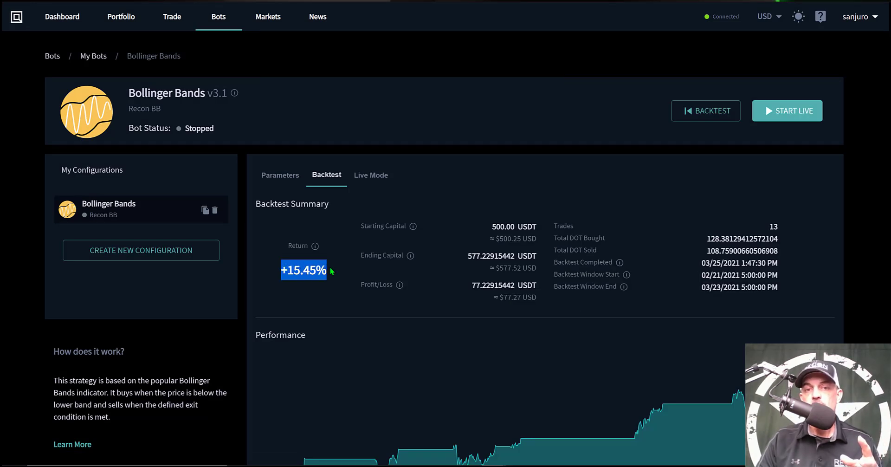
drag(332, 272, 284, 271)
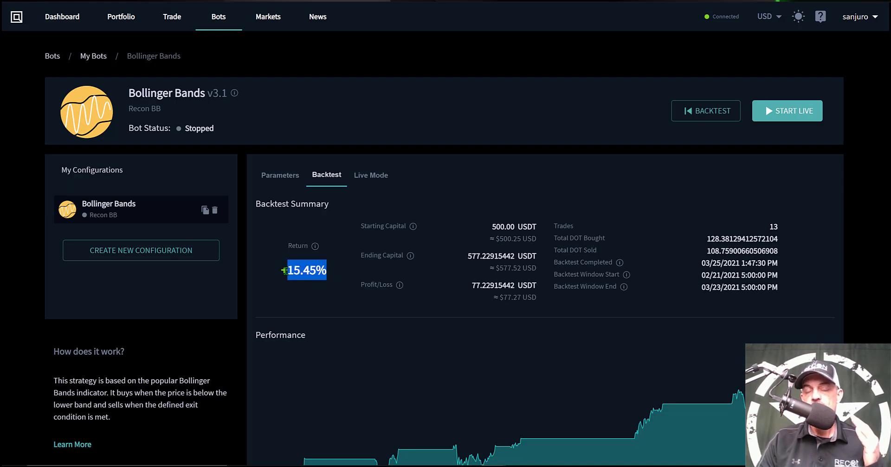
click(291, 177)
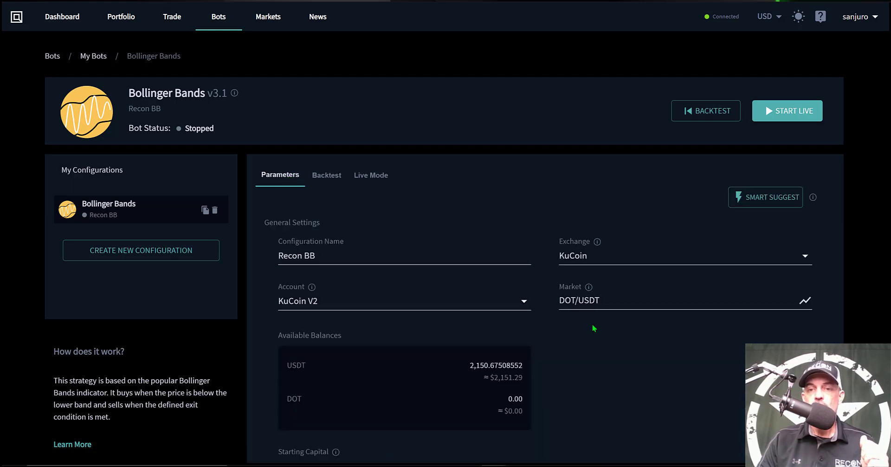
Step: Set the exit back to '1. Profit Target or Stop Loss' and change the stop loss from 100.00 to 5
scroll(618, 361, down, 8)
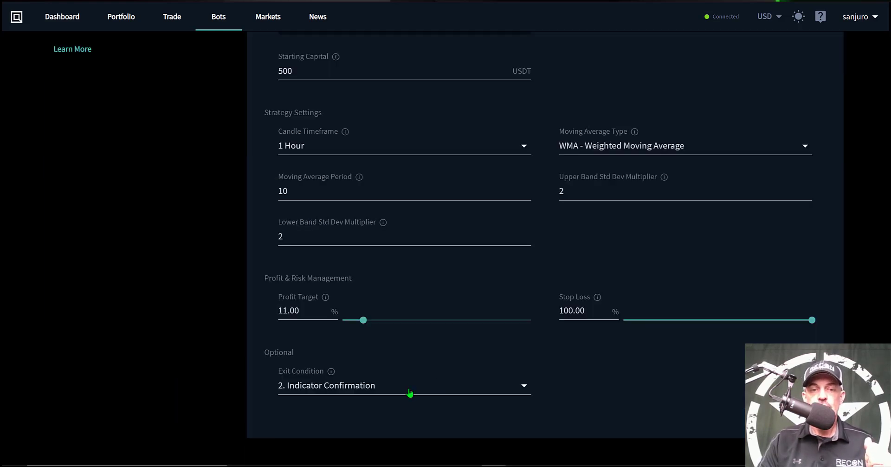
click(349, 384)
click(394, 362)
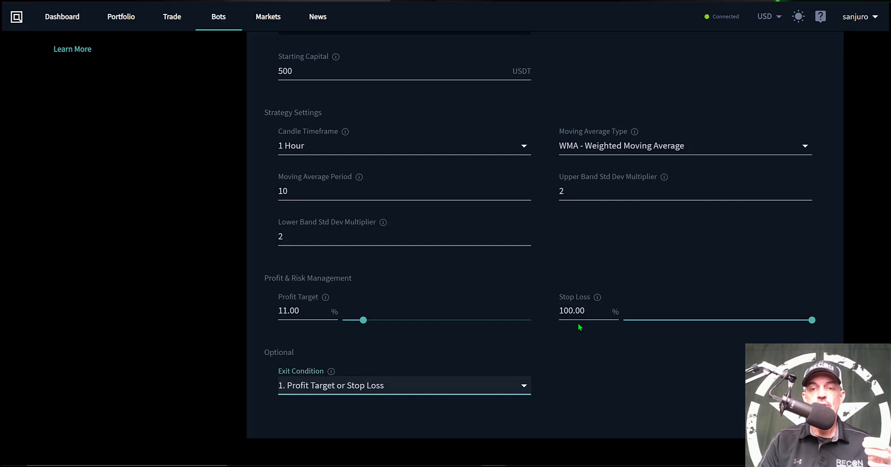
double_click(591, 312)
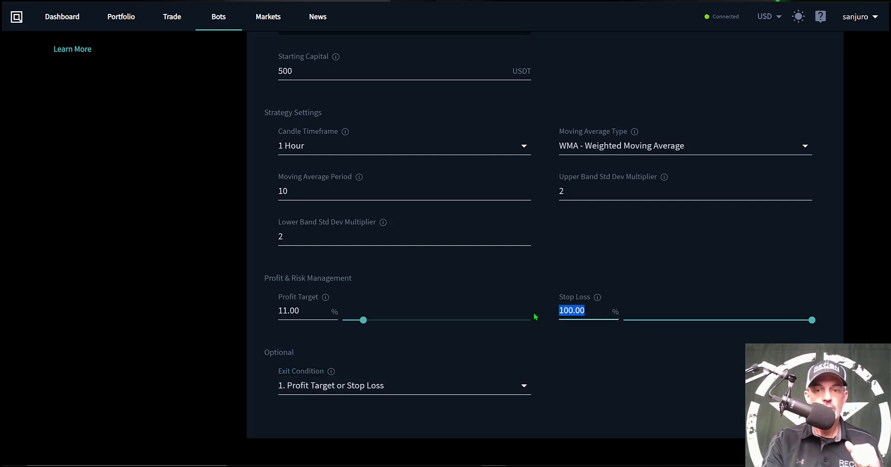
text(5)
scroll(642, 243, up, 8)
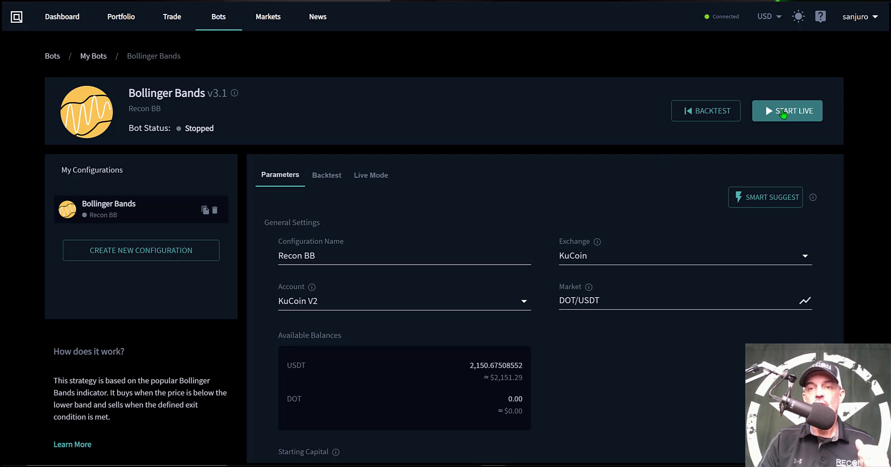
Step: Launch the Recon BB bot in live mode on the KuCoin V2 account
click(783, 114)
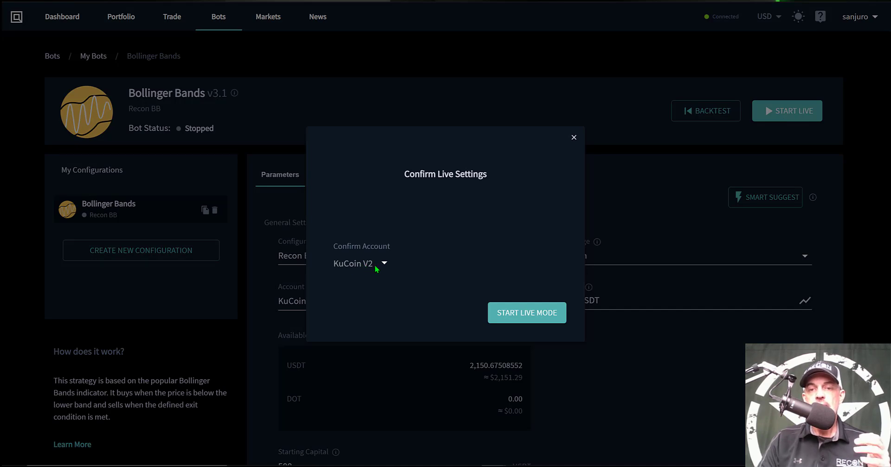
click(532, 313)
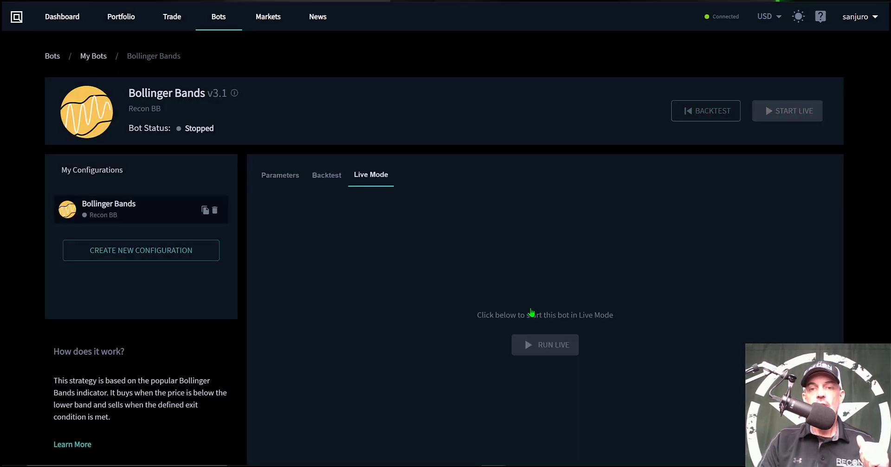